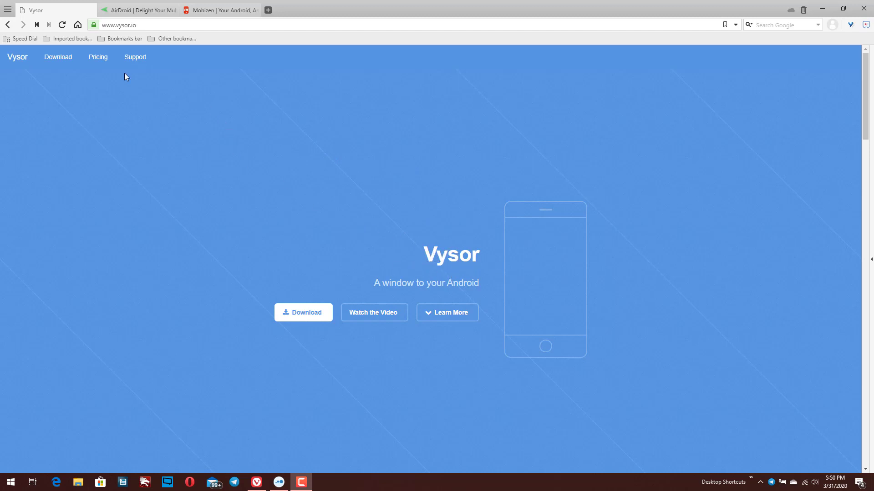
# Step: View the Vysor vs Vysor Pro pricing, then return to the top of the Vysor homepage
pyautogui.click(97, 57)
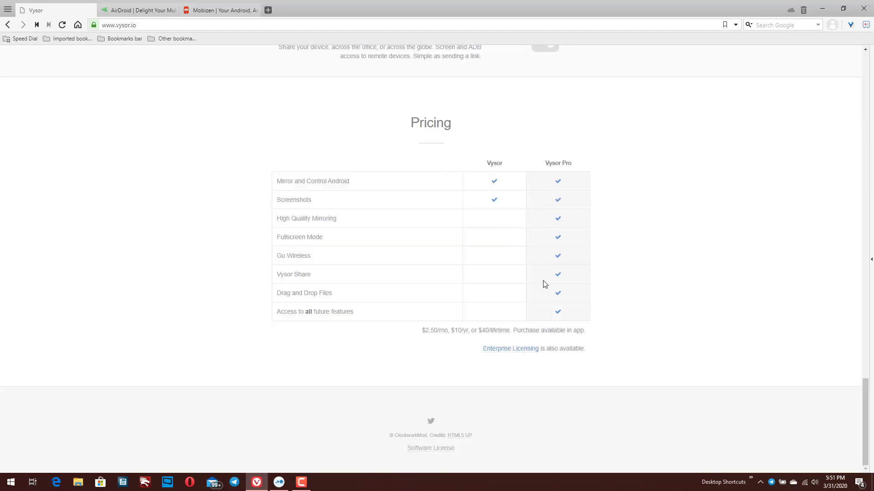
pyautogui.click(7, 25)
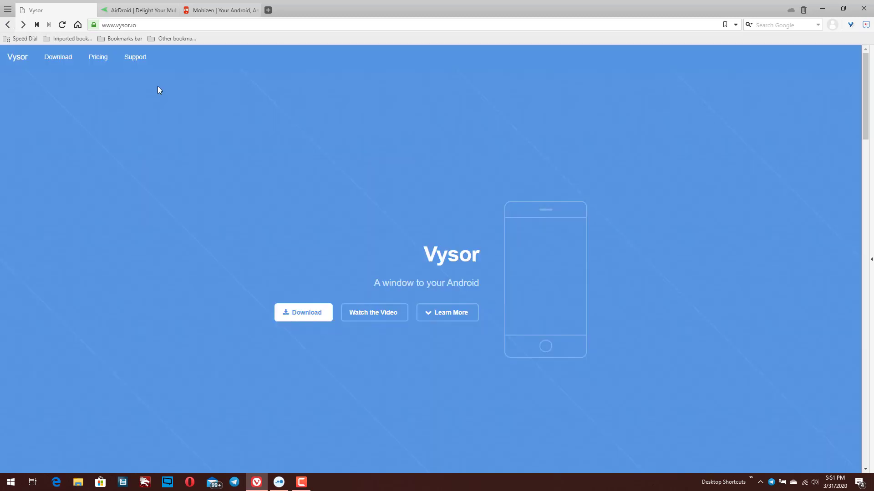
pyautogui.scroll(-10, 439, 232)
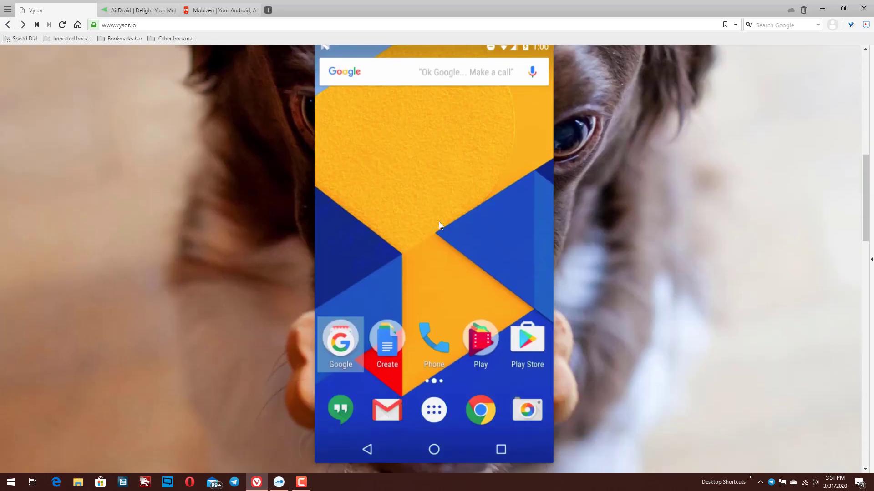
pyautogui.scroll(2, 438, 216)
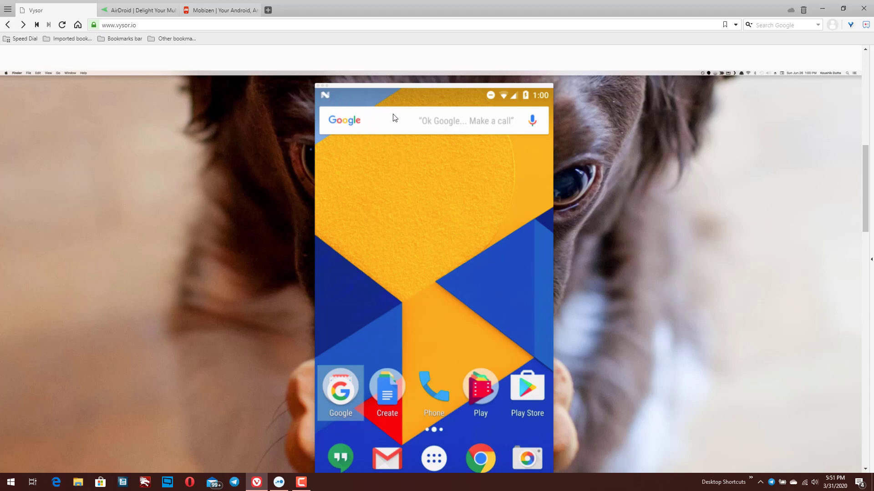
# Step: Scroll through the Vysor homepage's phone-mirroring demo
pyautogui.scroll(-1, 489, 199)
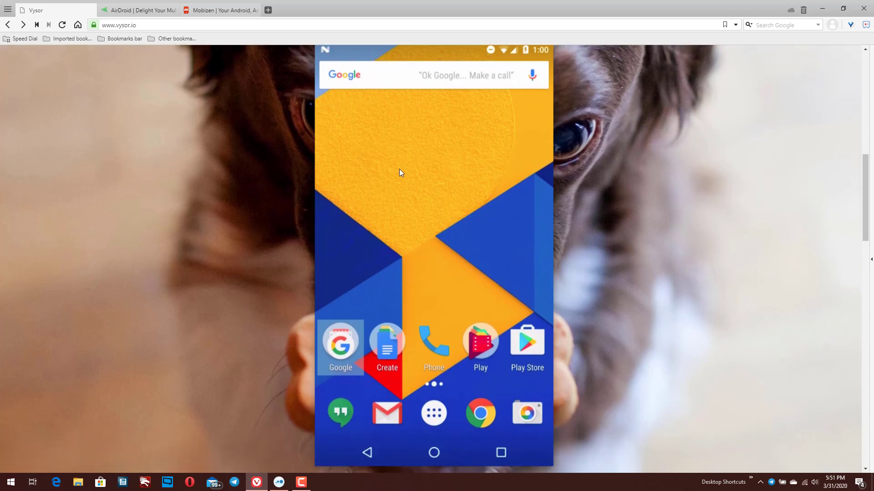
pyautogui.scroll(-15, 399, 178)
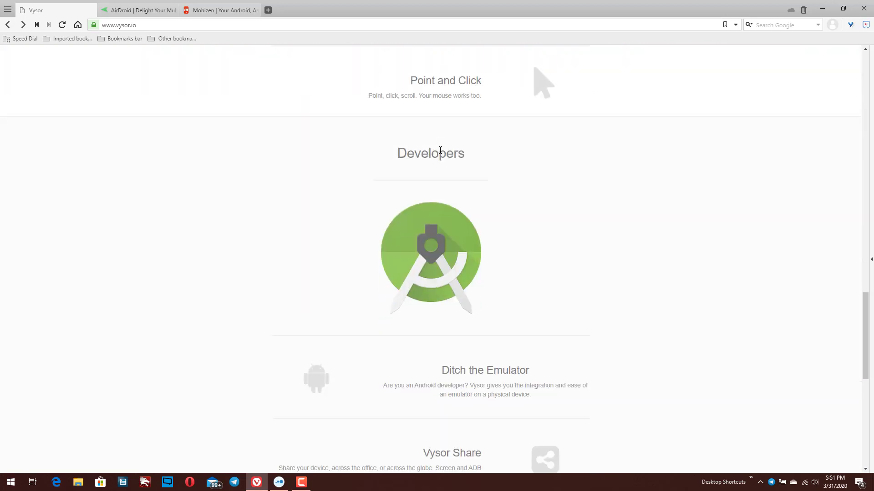
pyautogui.scroll(-4, 440, 150)
pyautogui.scroll(-4, 442, 153)
pyautogui.scroll(7, 445, 155)
pyautogui.scroll(20, 448, 152)
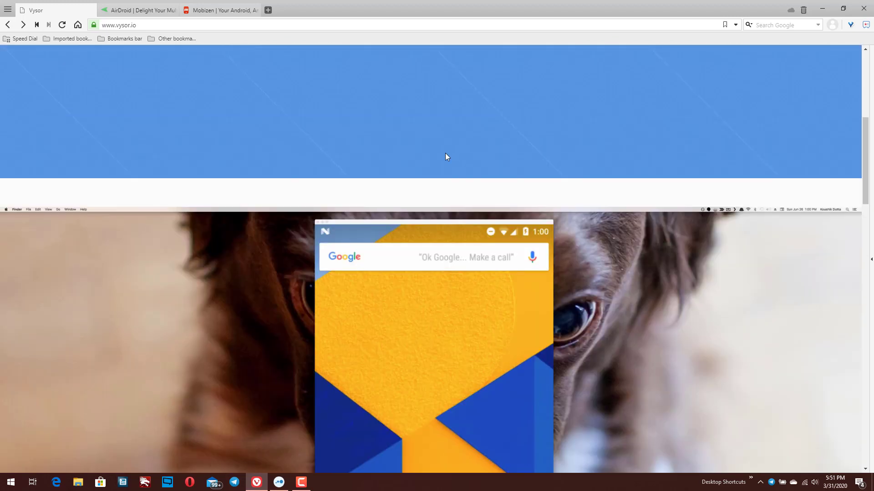
pyautogui.scroll(-3, 441, 161)
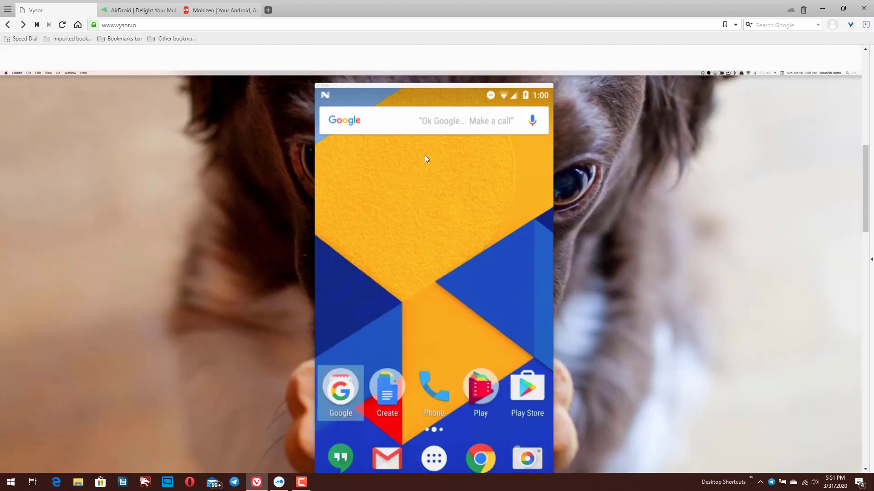
pyautogui.scroll(-3, 384, 155)
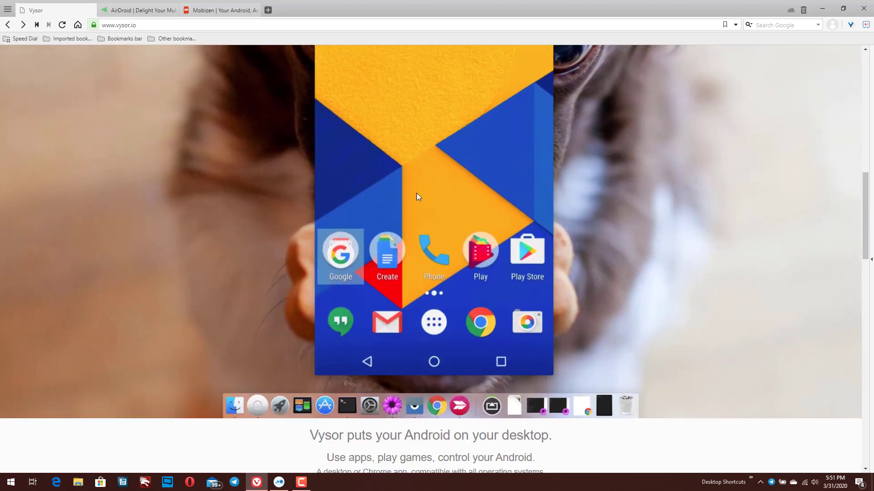
pyautogui.scroll(3, 448, 216)
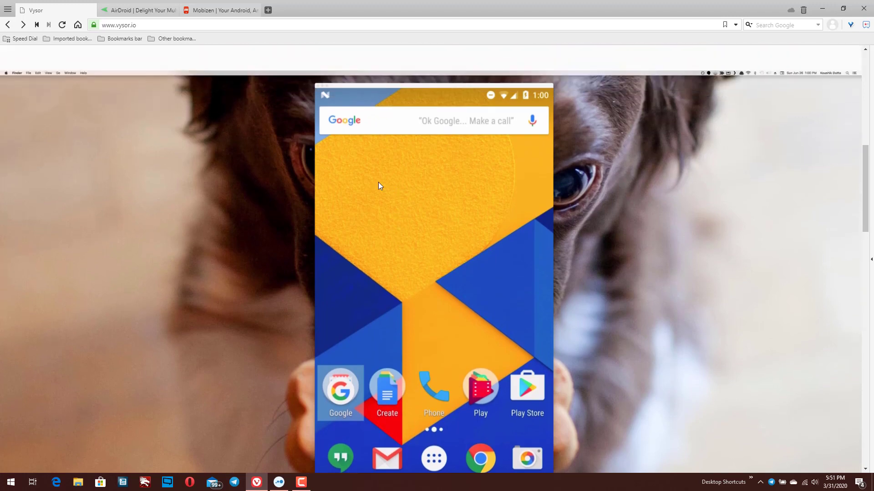
# Step: Switch to the AirDroid tab and scroll down to its feature list
pyautogui.click(136, 10)
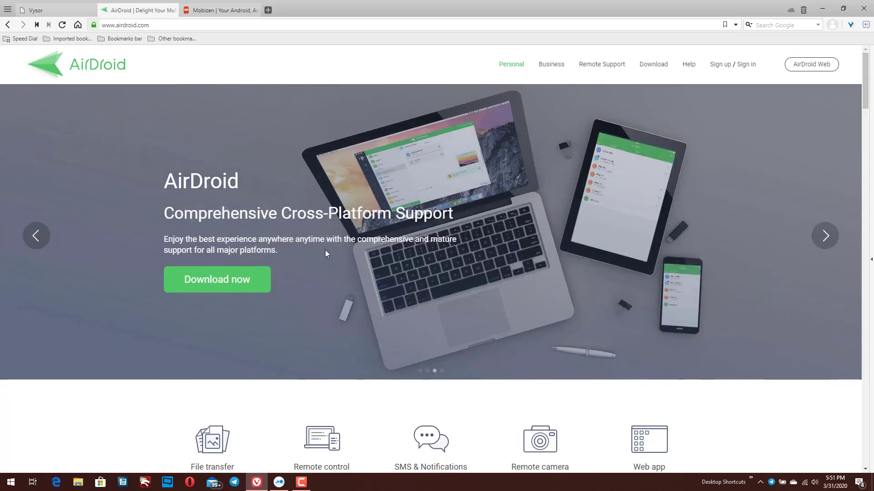
pyautogui.scroll(-3, 378, 227)
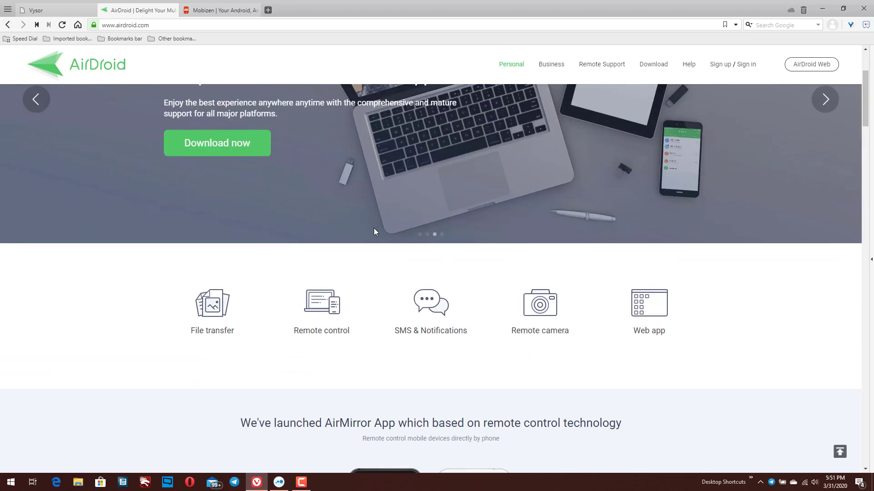
pyautogui.scroll(-2, 372, 231)
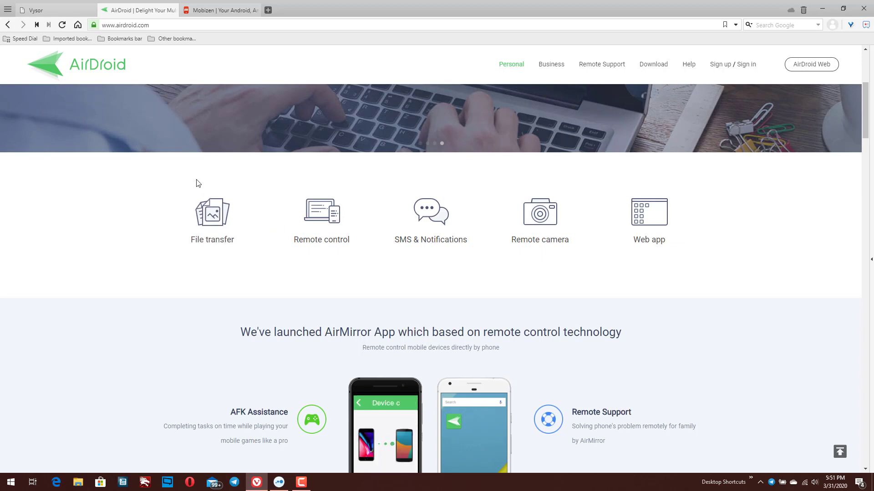
# Step: Go back to the Vysor tab and scroll to its Developers section
pyautogui.click(51, 10)
pyautogui.scroll(-10, 361, 238)
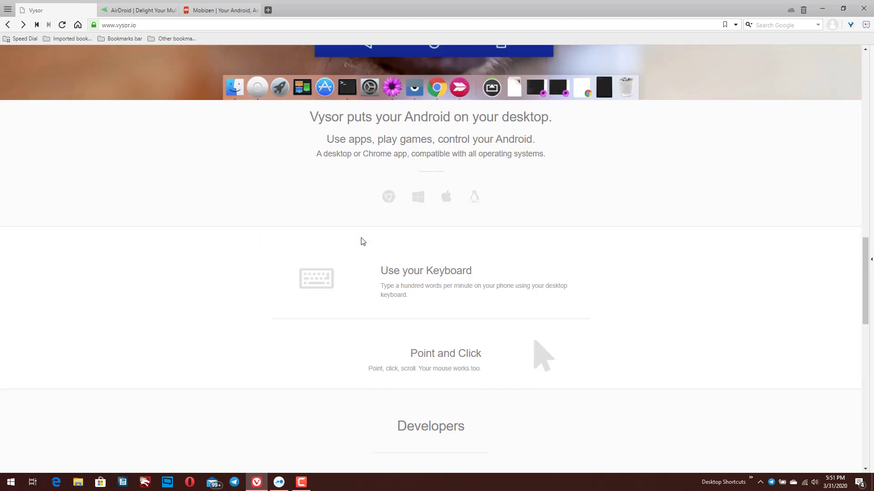
pyautogui.scroll(-3, 428, 259)
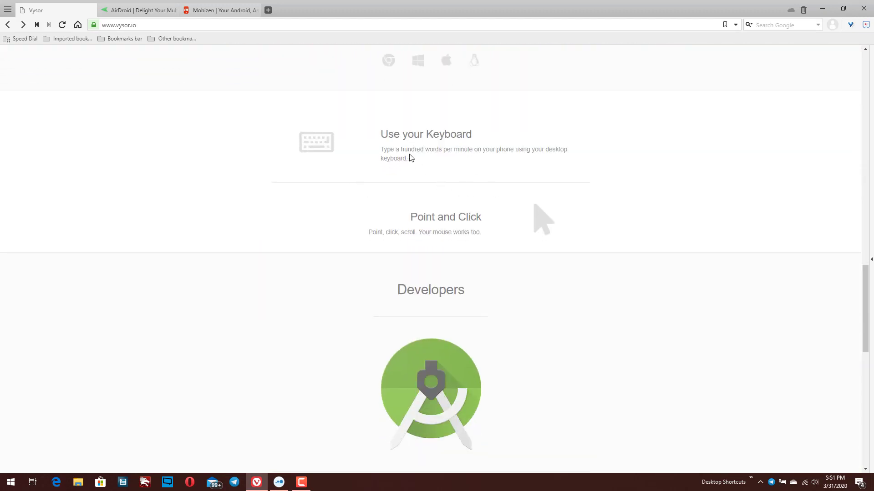
pyautogui.scroll(-6, 473, 218)
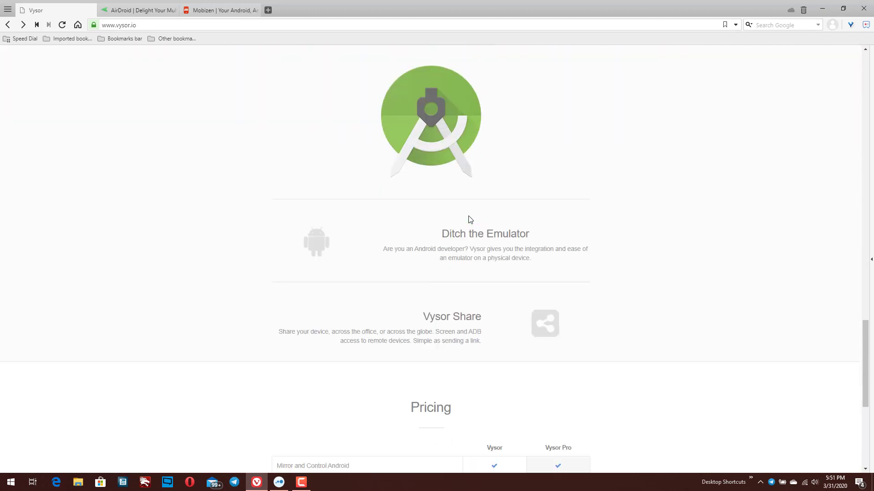
pyautogui.scroll(3, 469, 220)
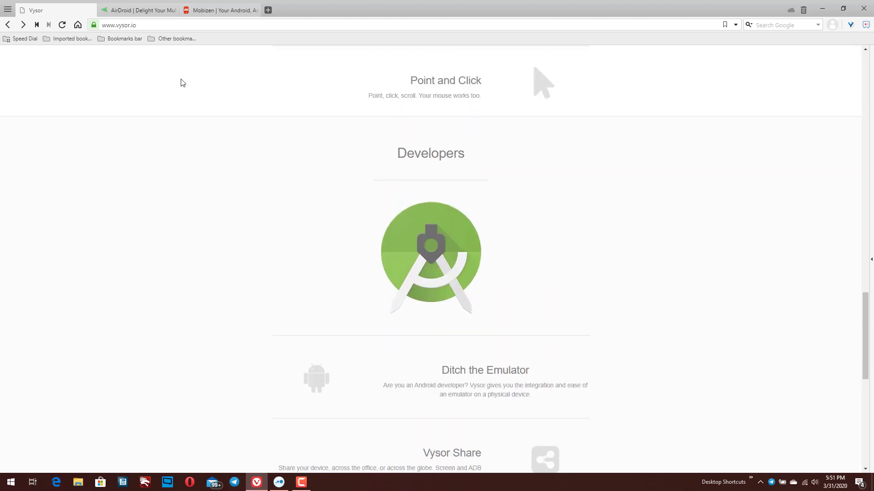
# Step: Switch back to the AirDroid tab and browse its AirMirror section and feature icons
pyautogui.click(137, 14)
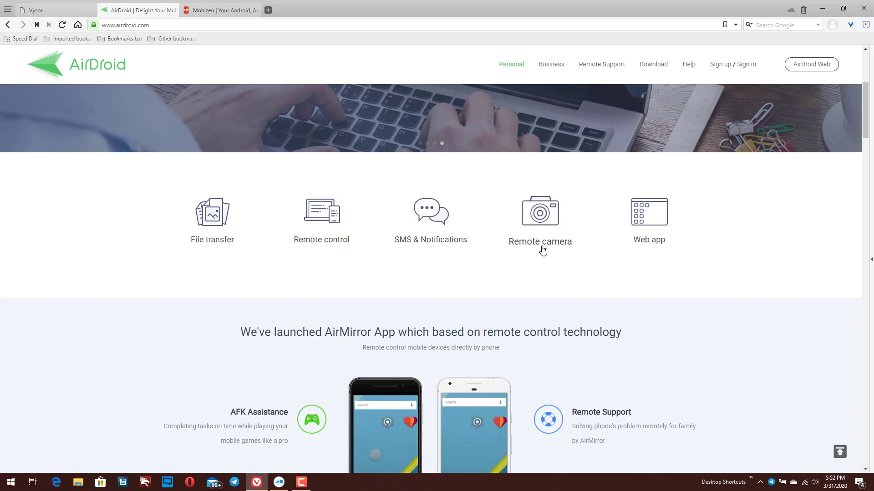
pyautogui.scroll(-3, 537, 257)
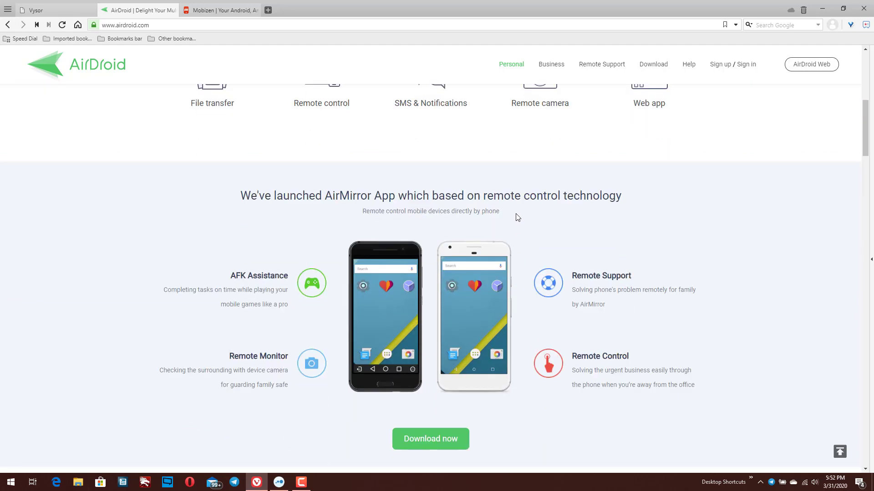
pyautogui.scroll(8, 517, 218)
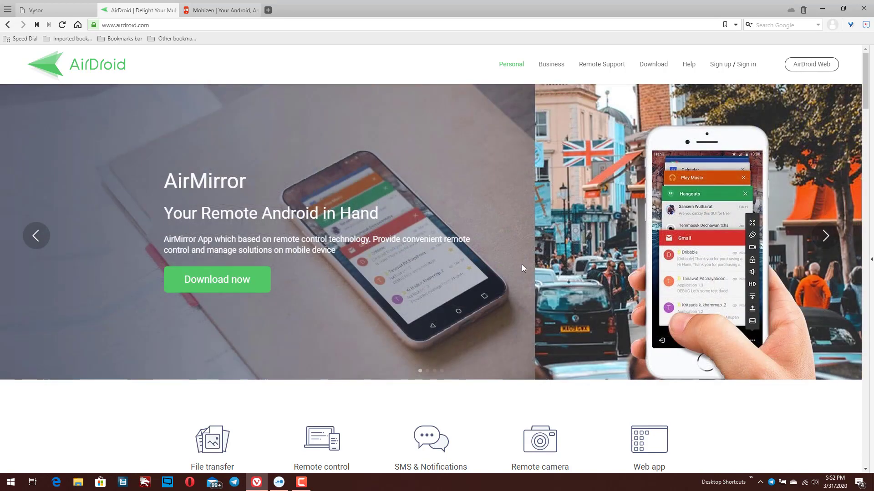
pyautogui.scroll(-3, 404, 320)
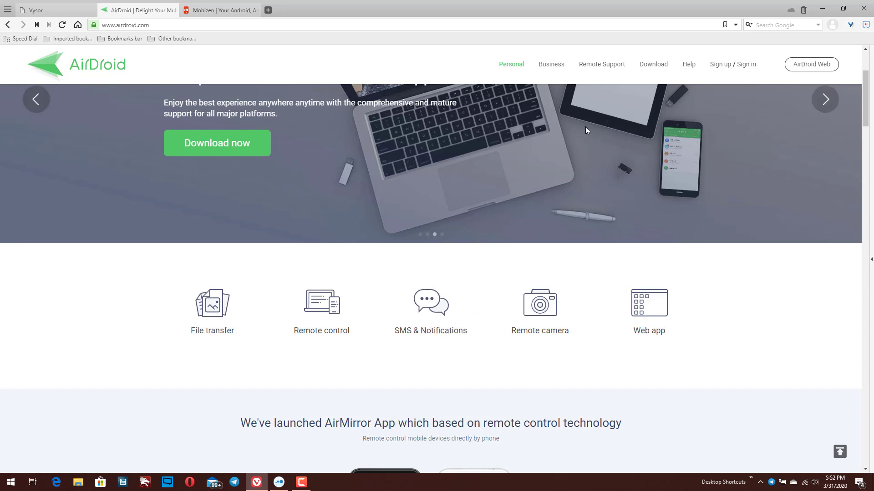
# Step: Scroll up and down the AirDroid homepage to browse its sections
pyautogui.scroll(-20, 562, 196)
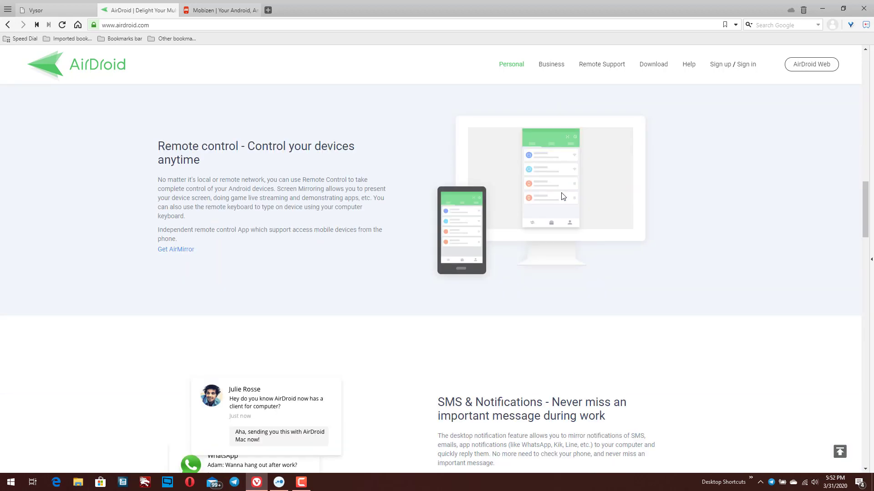
pyautogui.scroll(-10, 563, 197)
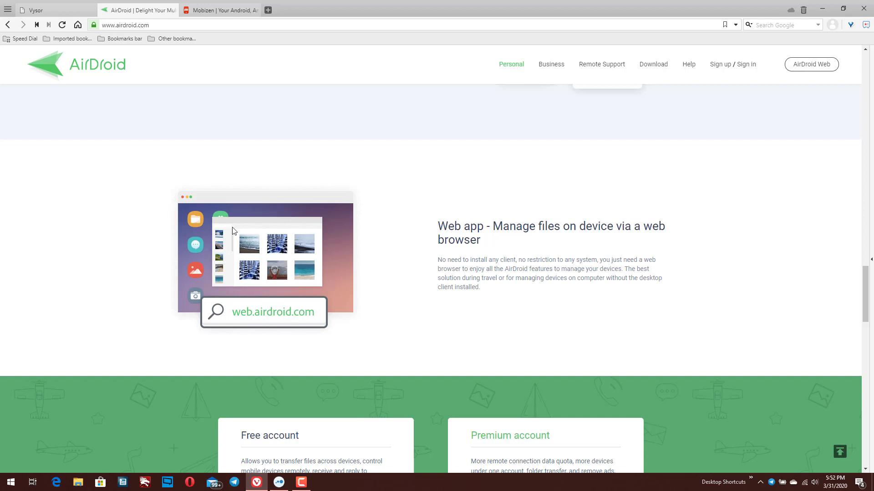
pyautogui.scroll(-3, 250, 233)
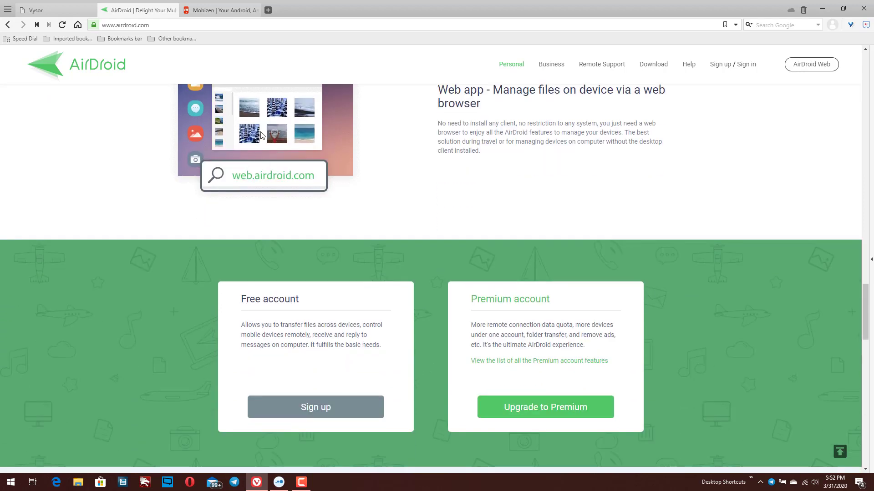
pyautogui.scroll(2, 259, 143)
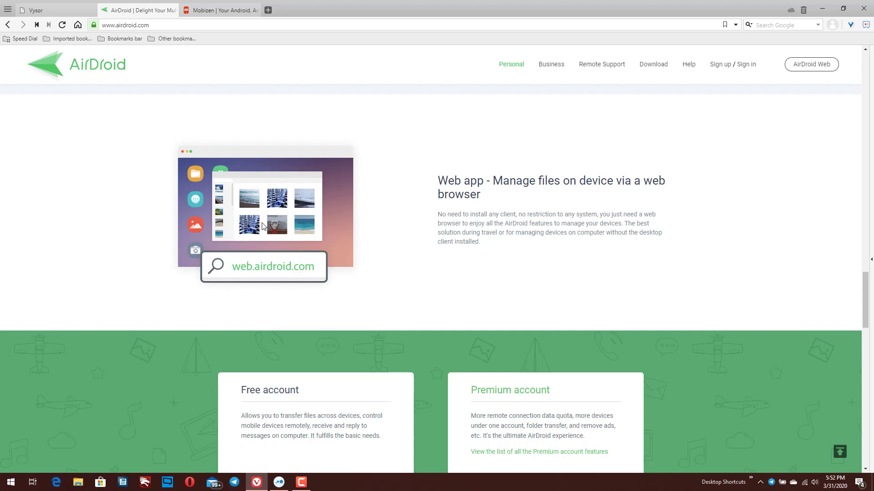
pyautogui.scroll(2, 264, 225)
pyautogui.scroll(1, 282, 265)
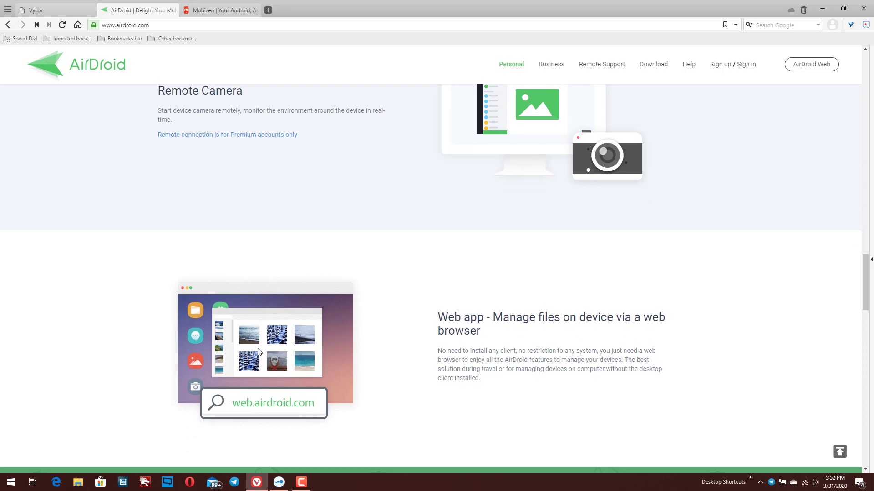
pyautogui.scroll(4, 301, 306)
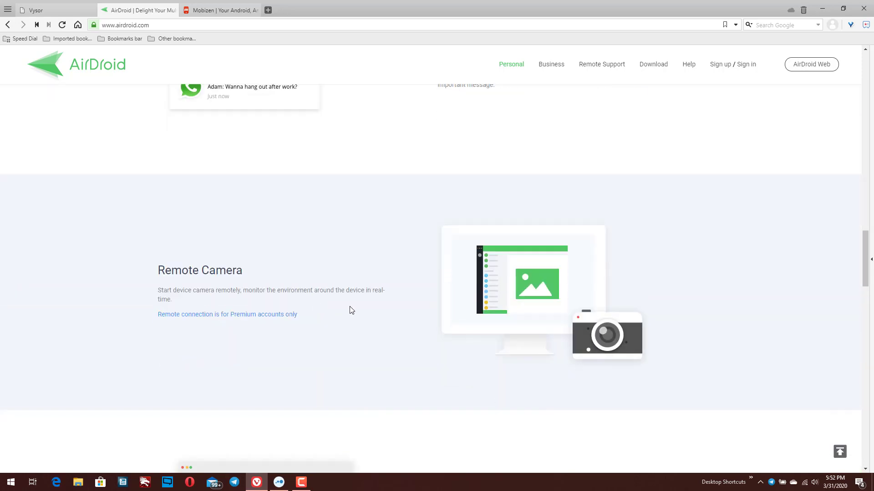
pyautogui.scroll(-5, 318, 306)
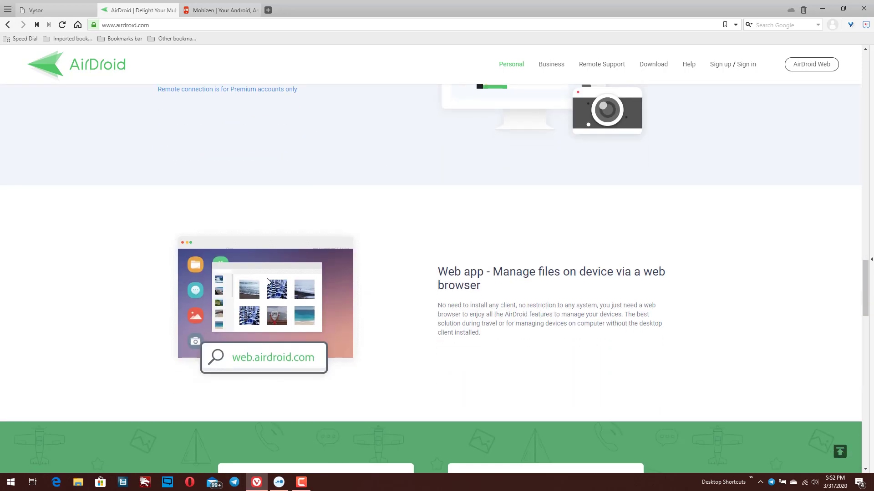
pyautogui.scroll(3, 267, 282)
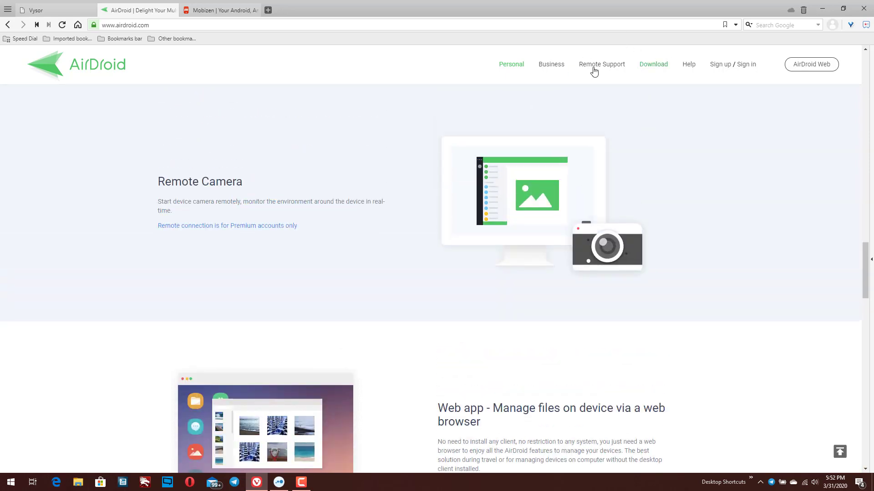
pyautogui.scroll(10, 323, 267)
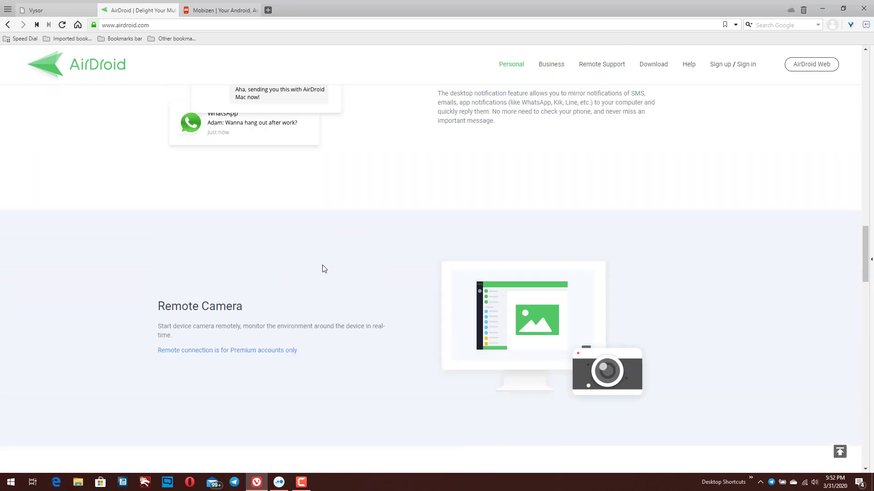
pyautogui.scroll(15, 347, 223)
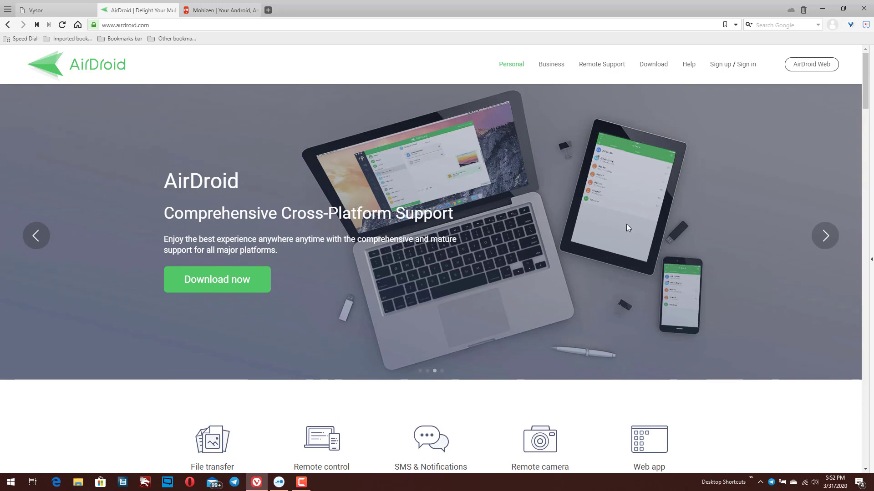
# Step: Advance the banner to the Delight Your Multi-Screen Life slide, then scroll to the Free vs Premium comparison
pyautogui.click(817, 244)
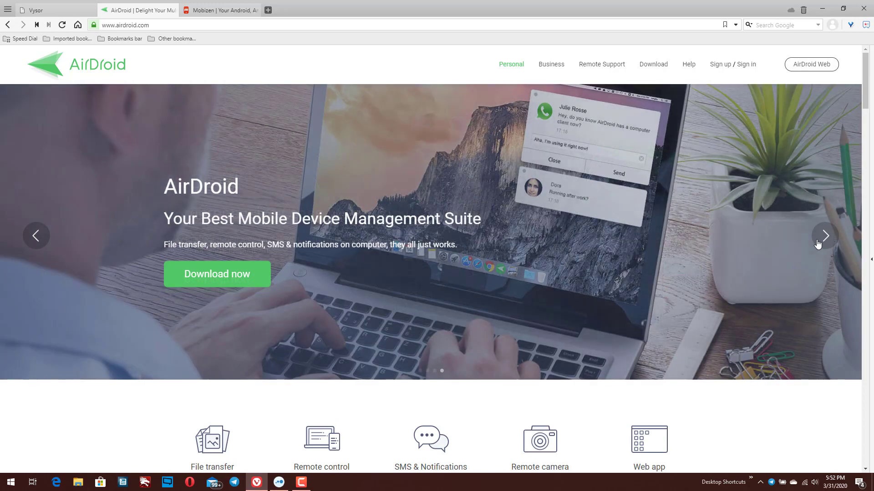
pyautogui.click(817, 244)
pyautogui.click(826, 238)
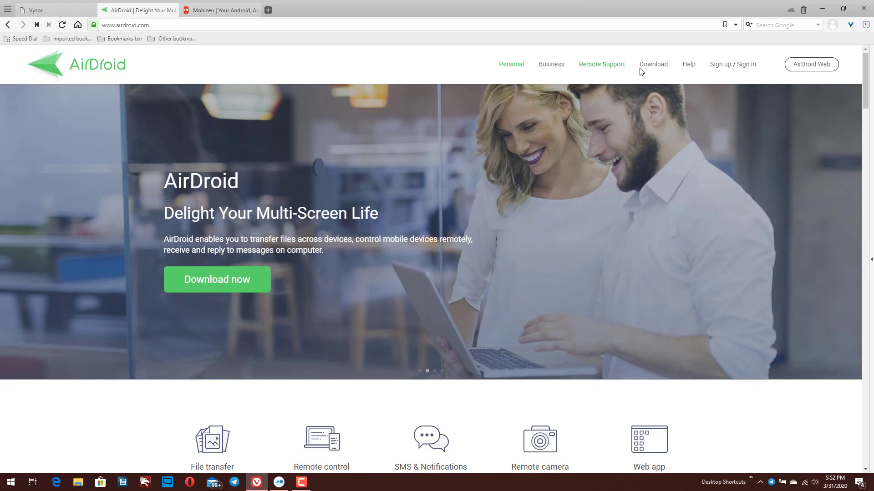
pyautogui.scroll(-8, 767, 79)
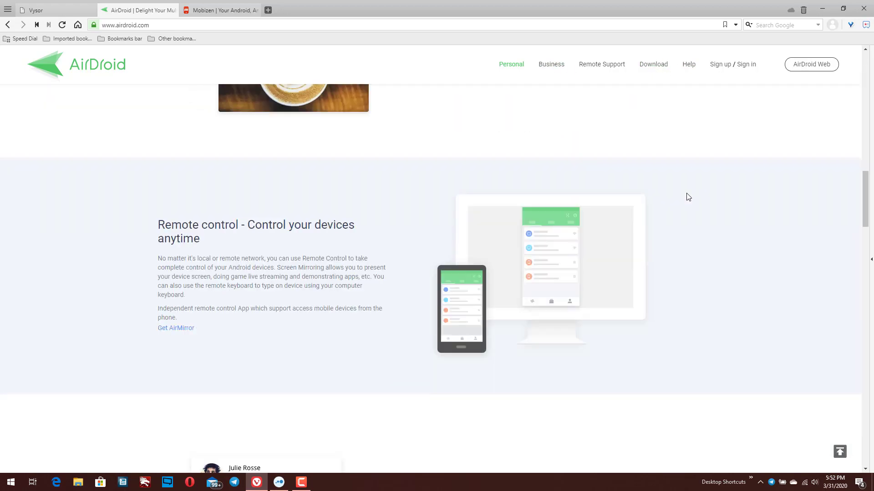
pyautogui.scroll(-20, 688, 197)
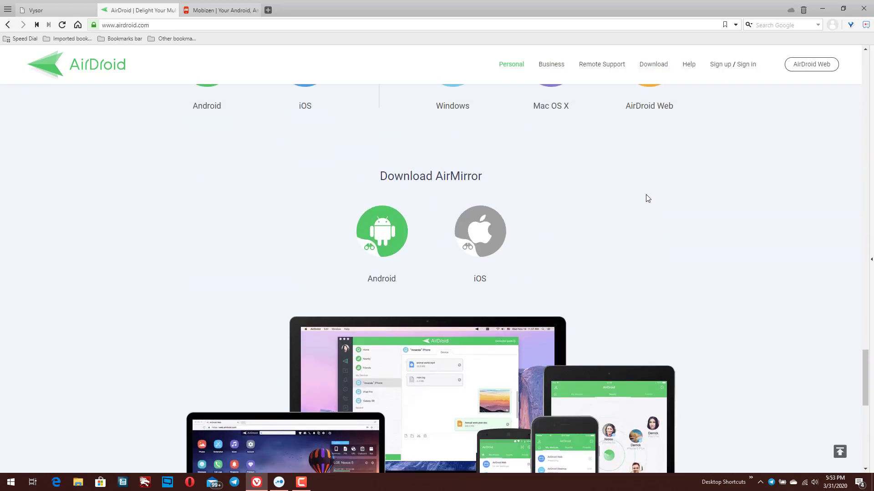
pyautogui.scroll(10, 646, 195)
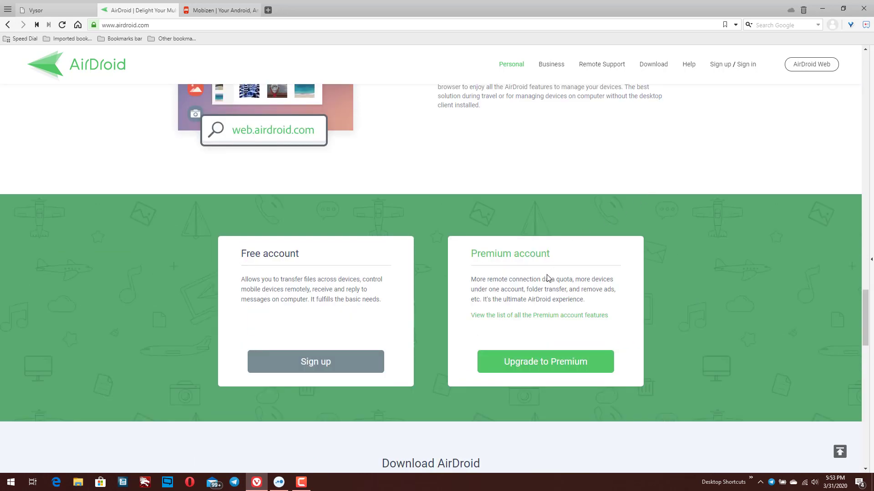
# Step: Review AirDroid's Basic vs Premium comparison on its pricing page, then switch to the Mobizen tab
pyautogui.click(532, 317)
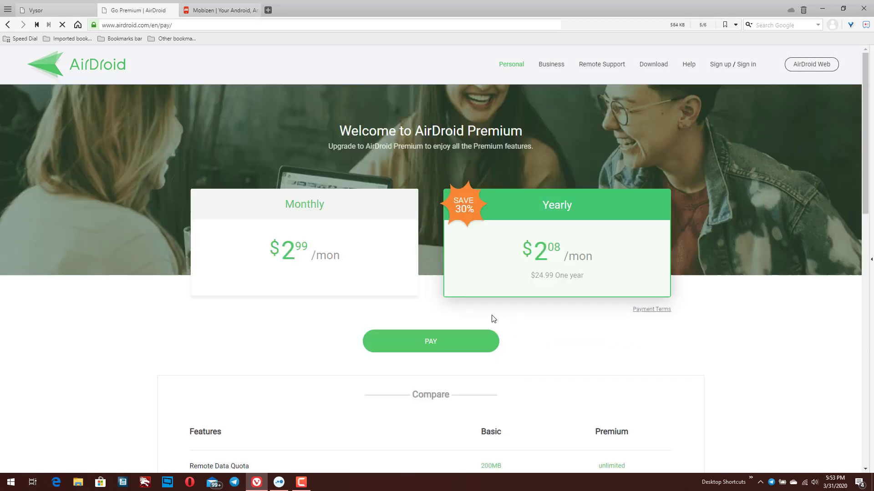
pyautogui.scroll(-3, 332, 259)
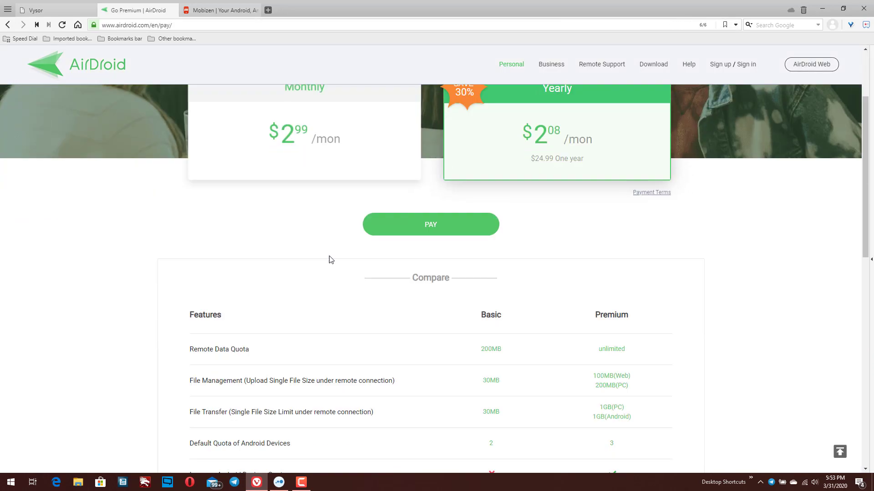
pyautogui.scroll(-3, 346, 248)
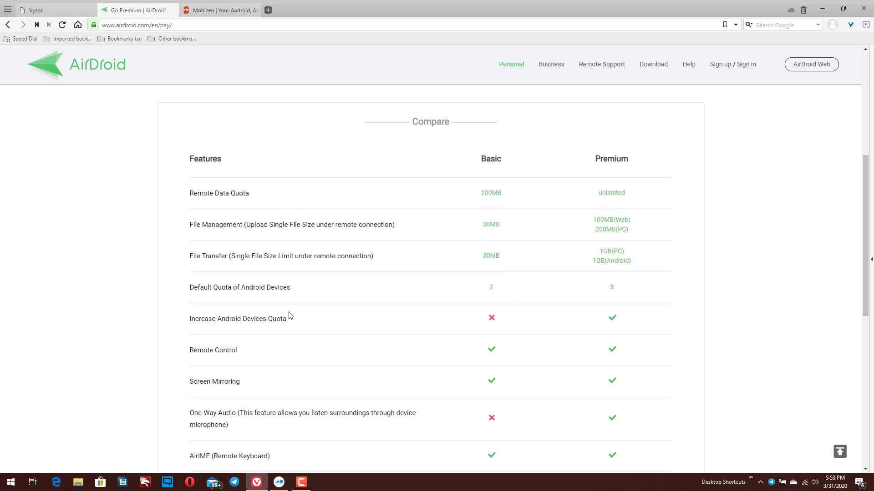
pyautogui.scroll(-2, 509, 279)
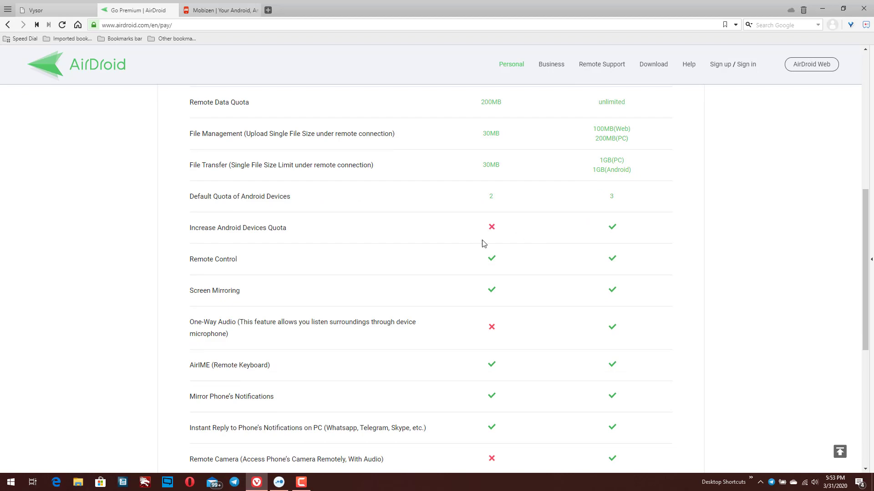
pyautogui.scroll(-3, 518, 264)
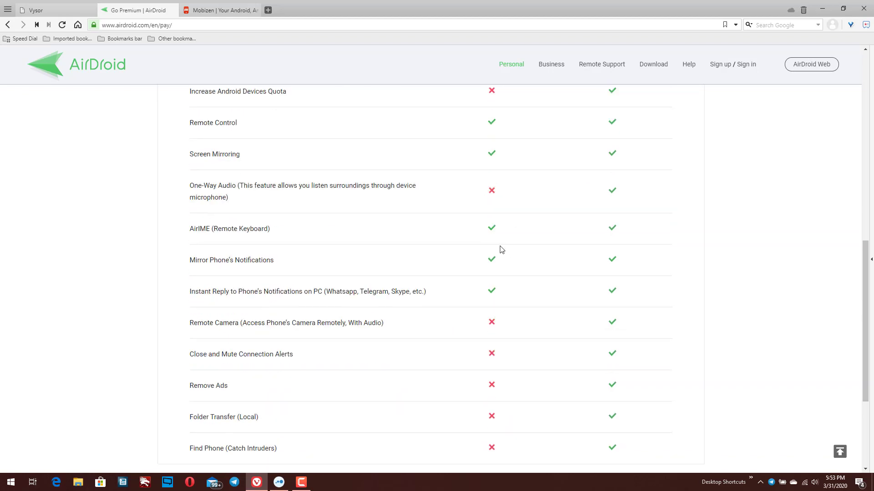
pyautogui.scroll(-3, 487, 268)
pyautogui.scroll(7, 476, 275)
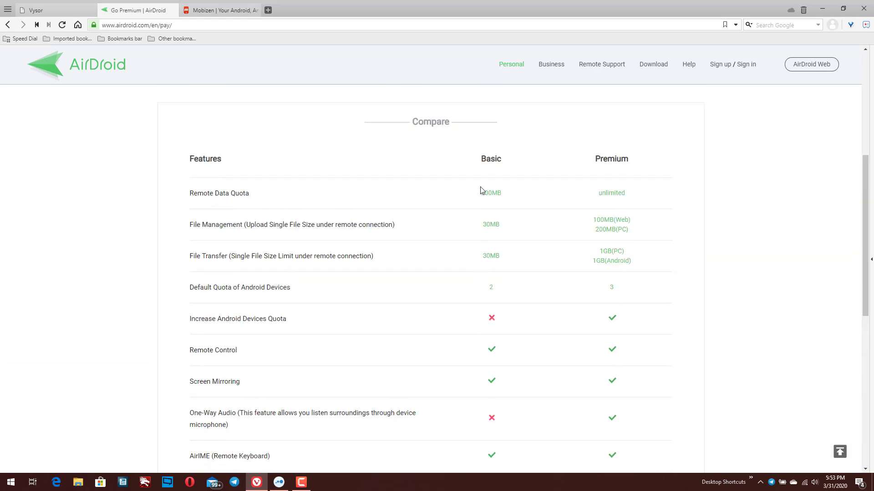
pyautogui.scroll(6, 469, 217)
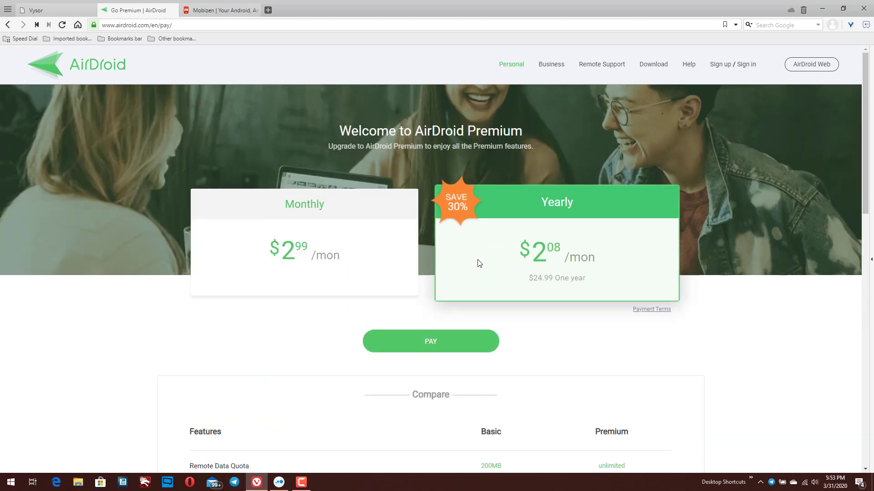
pyautogui.scroll(-2, 522, 335)
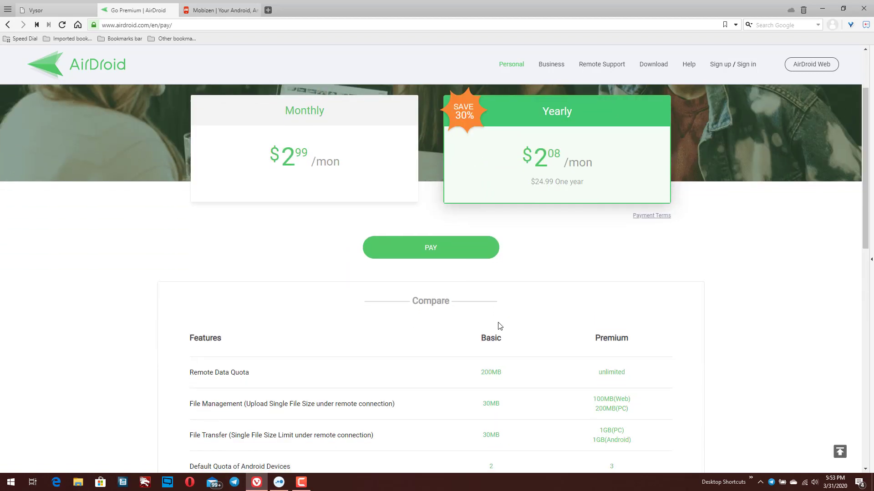
pyautogui.scroll(-3, 501, 325)
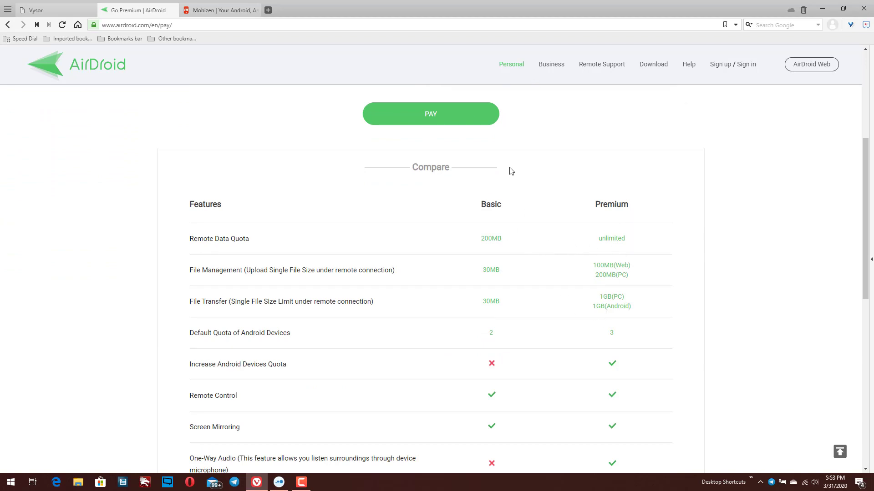
pyautogui.click(218, 14)
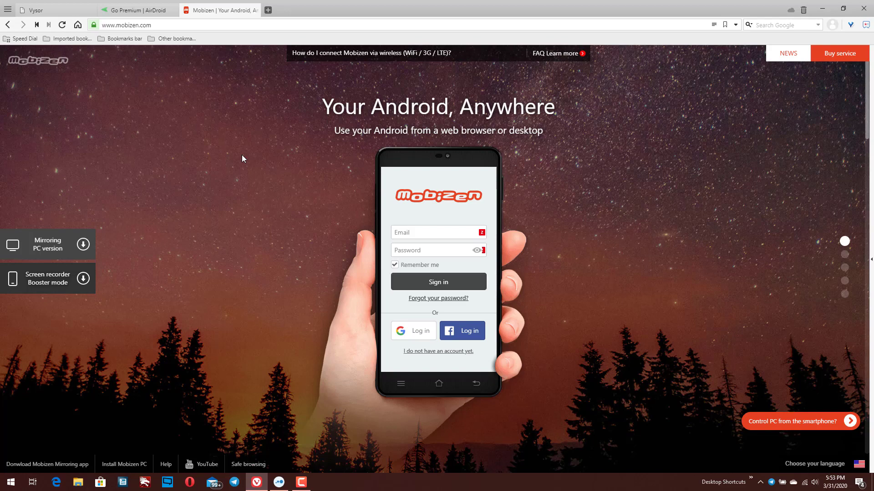
# Step: Scroll down through the Mobizen homepage's feature sections and back up to the top
pyautogui.scroll(-5, 341, 159)
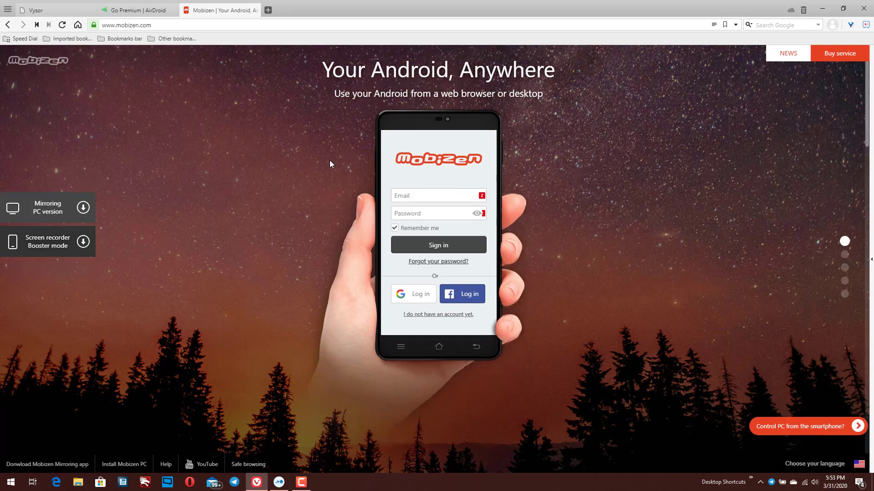
pyautogui.scroll(-2, 273, 141)
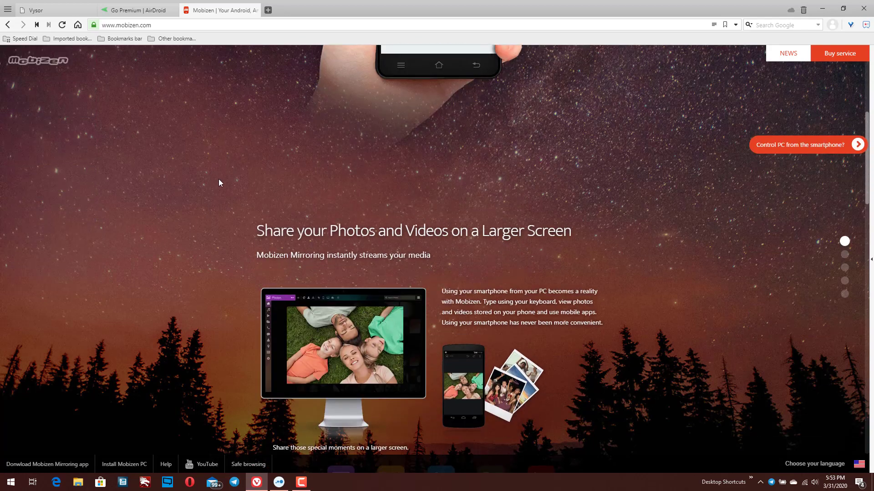
pyautogui.scroll(-2, 219, 182)
pyautogui.scroll(-2, 220, 182)
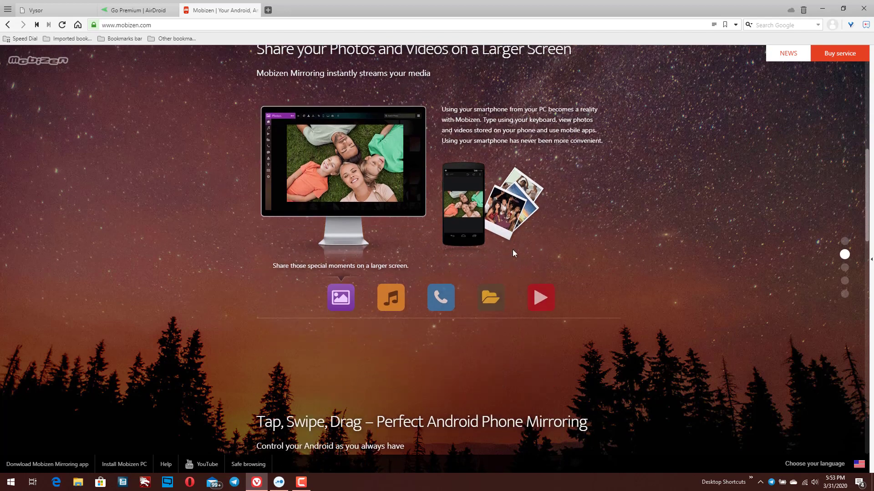
pyautogui.scroll(-3, 396, 192)
pyautogui.scroll(-7, 410, 219)
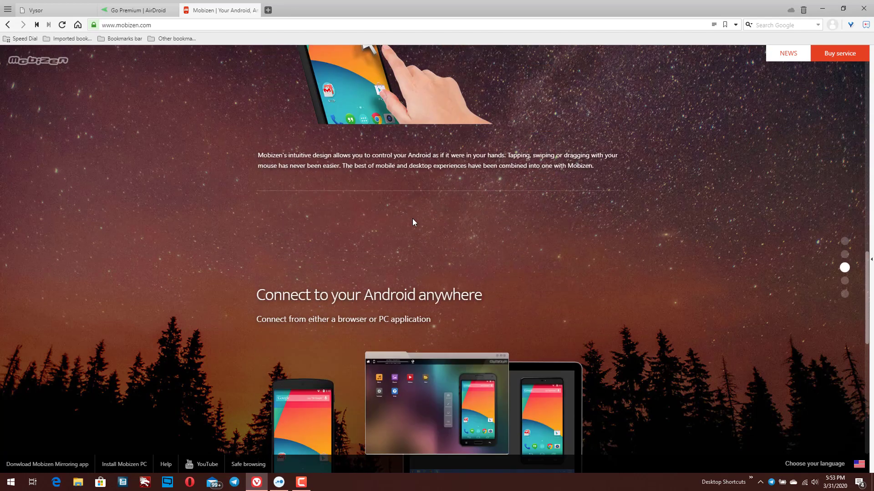
pyautogui.scroll(-5, 412, 220)
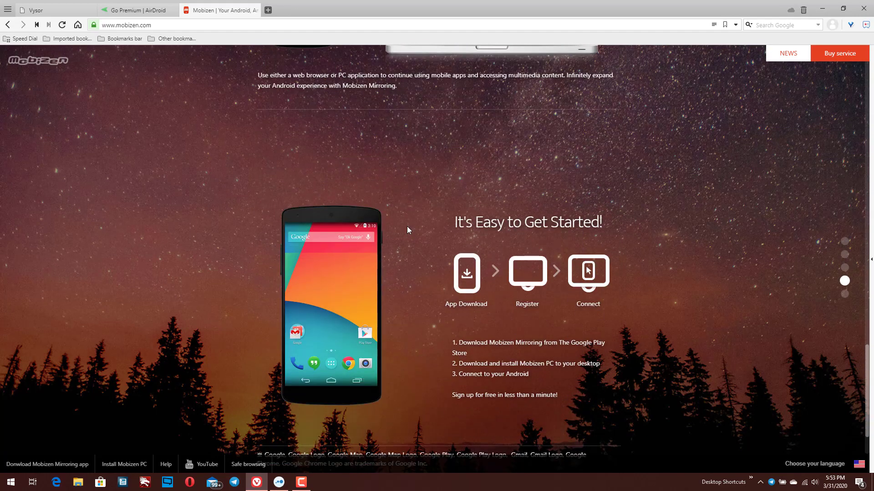
pyautogui.scroll(-2, 407, 226)
pyautogui.scroll(5, 420, 202)
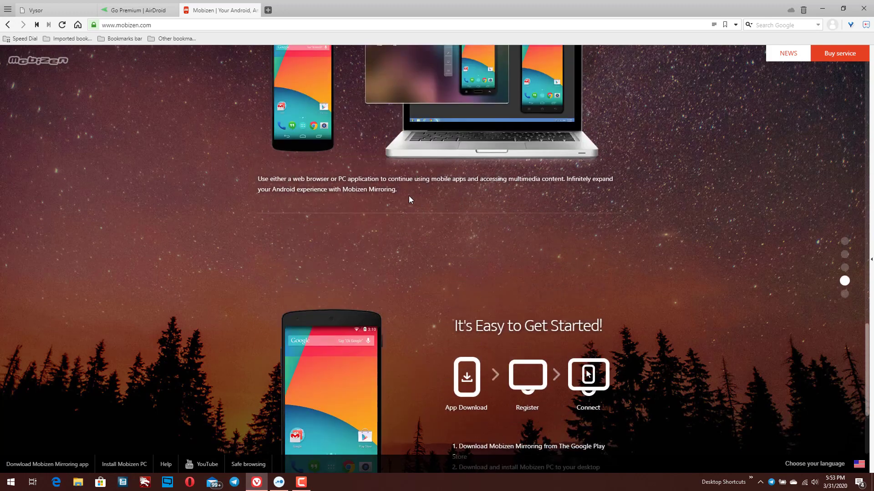
pyautogui.scroll(10, 408, 196)
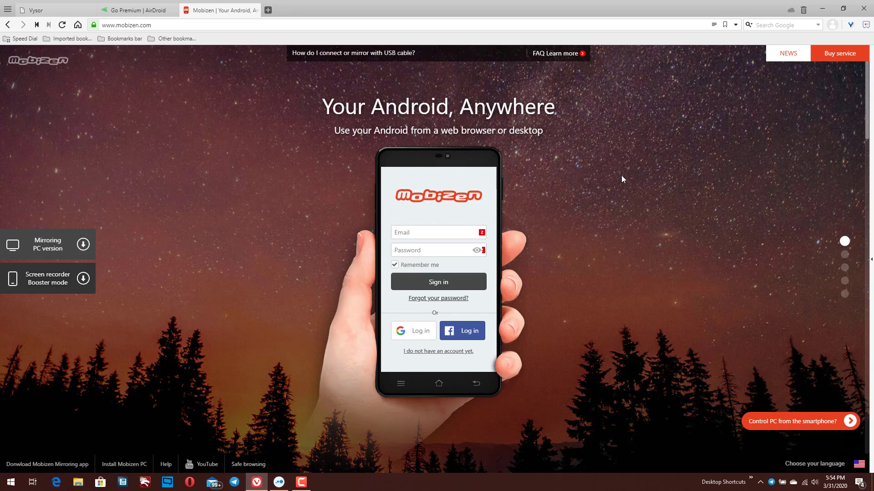
# Step: Open Mobizen's Buy service page and scroll to the Basic vs Professional comparison table
pyautogui.click(850, 56)
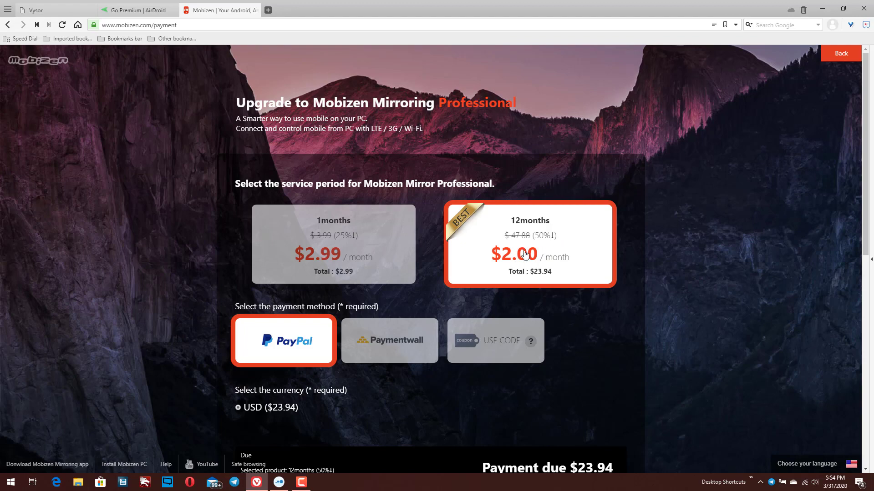
pyautogui.scroll(-1, 323, 234)
pyautogui.scroll(-10, 324, 235)
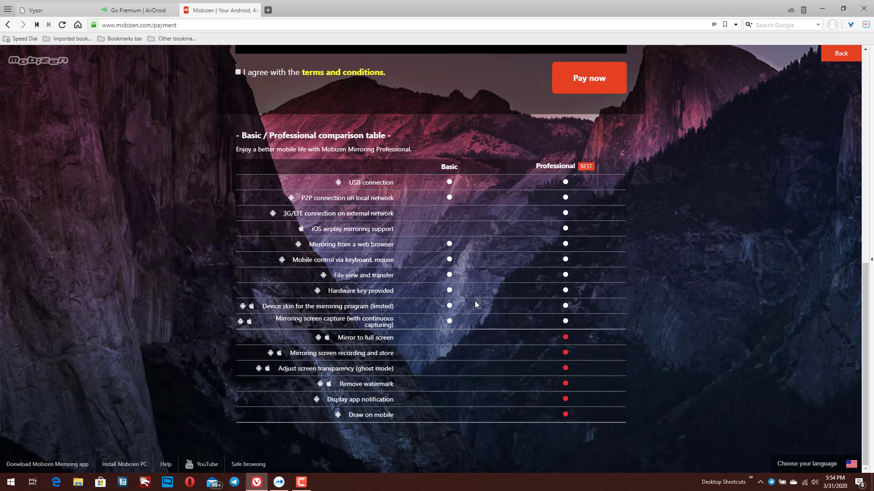
# Step: In a new tab, run a web search and open the official TeamViewer website
pyautogui.click(268, 10)
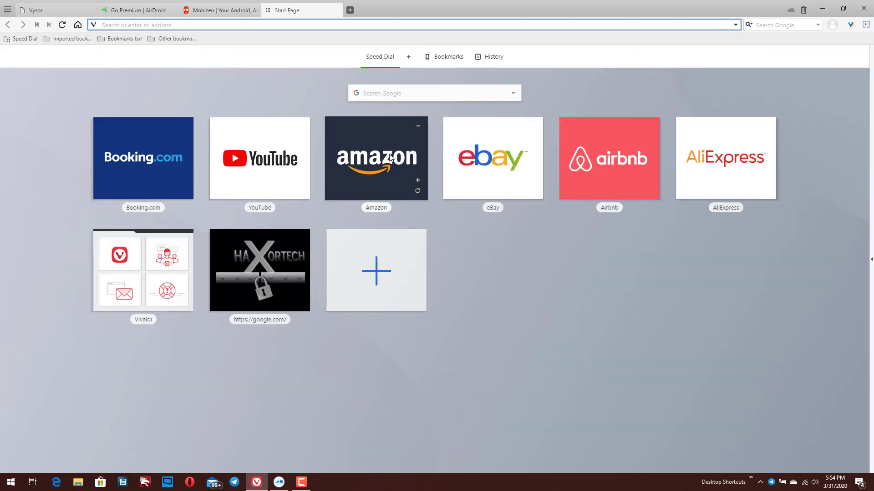
pyautogui.write('apowersoft')
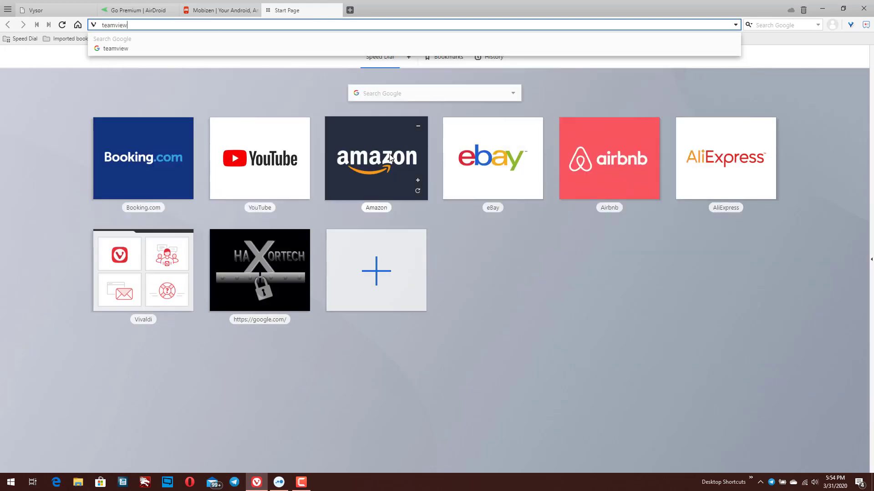
pyautogui.press('Return')
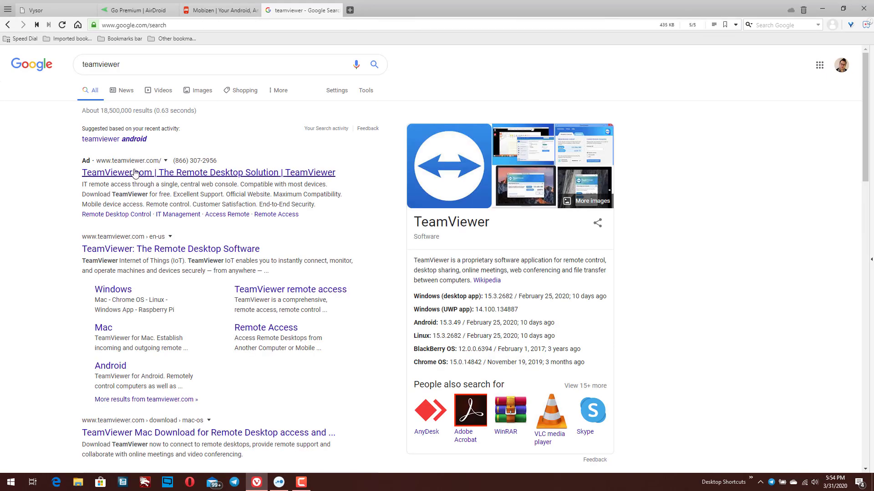
pyautogui.click(130, 249)
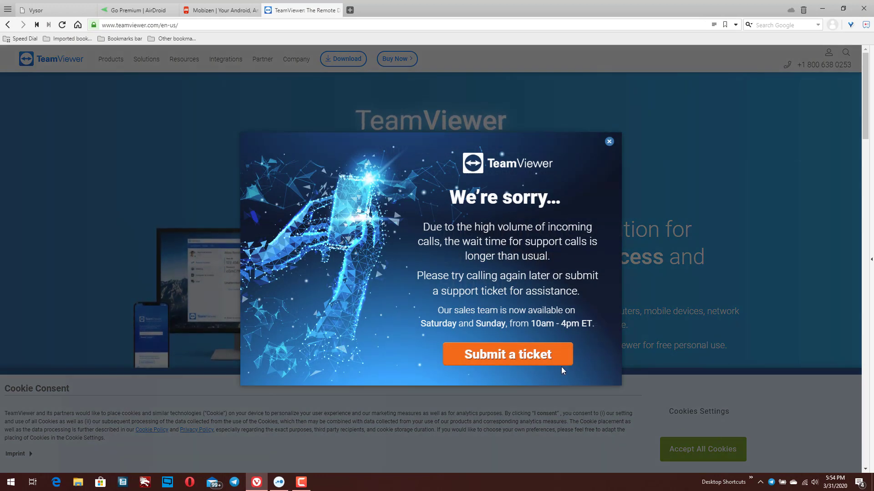
# Step: Dismiss TeamViewer's support-calls notice pop-up and accept all cookies
pyautogui.click(609, 141)
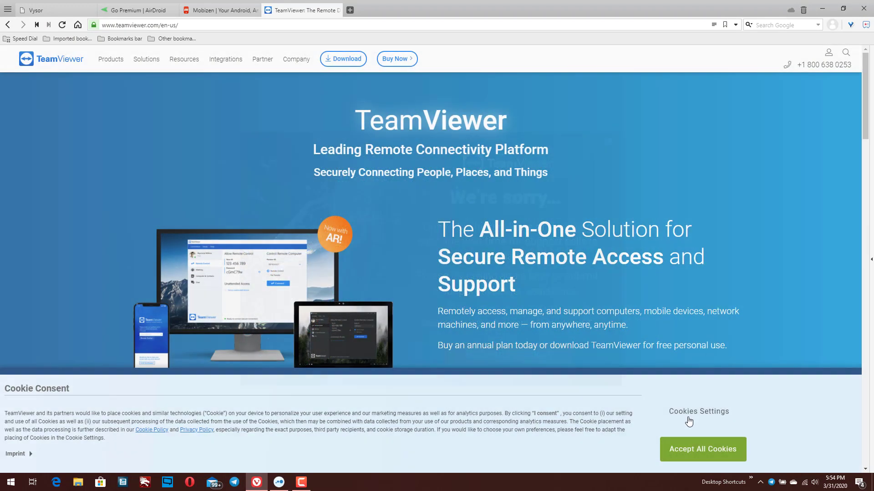
pyautogui.click(699, 454)
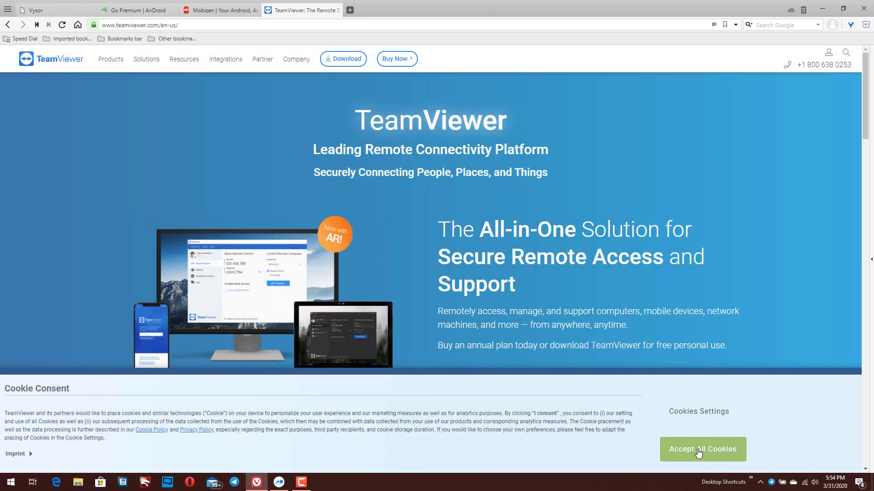
pyautogui.click(698, 452)
pyautogui.click(701, 454)
pyautogui.click(706, 452)
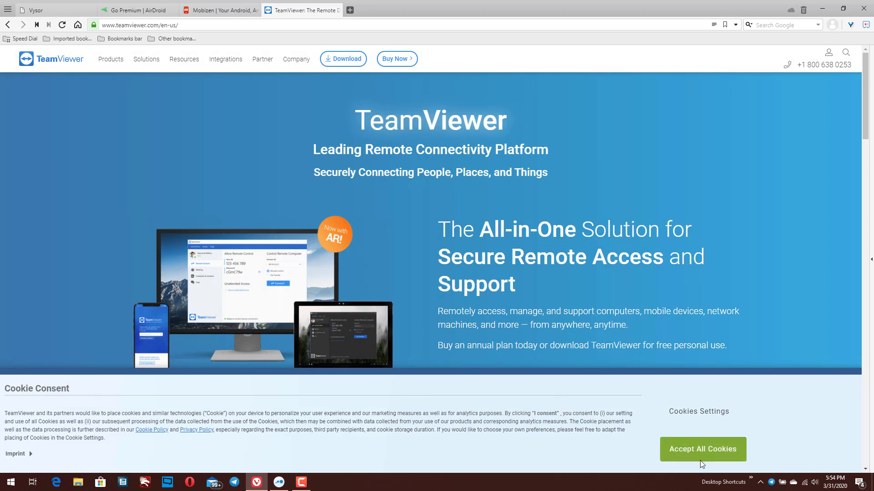
pyautogui.click(707, 451)
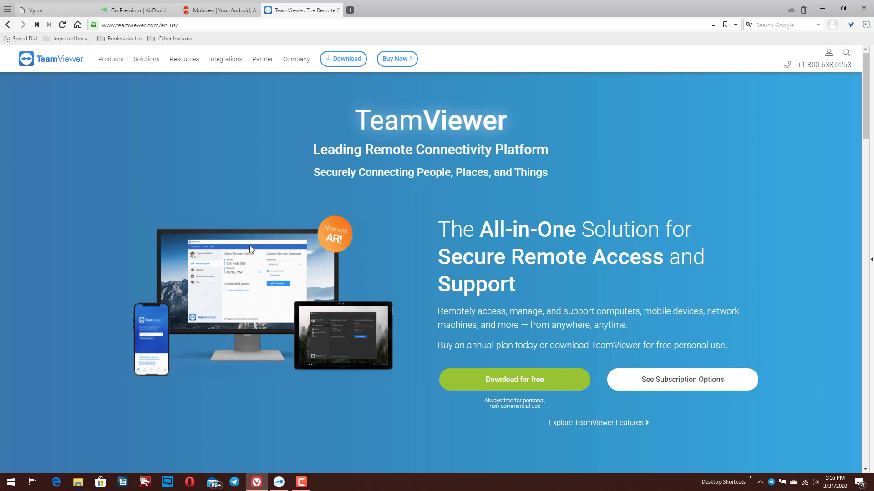
# Step: Launch the TeamViewer desktop app from the Windows Start menu by searching 'team'
pyautogui.click(10, 481)
pyautogui.click(62, 458)
pyautogui.write('team')
pyautogui.press('Return')
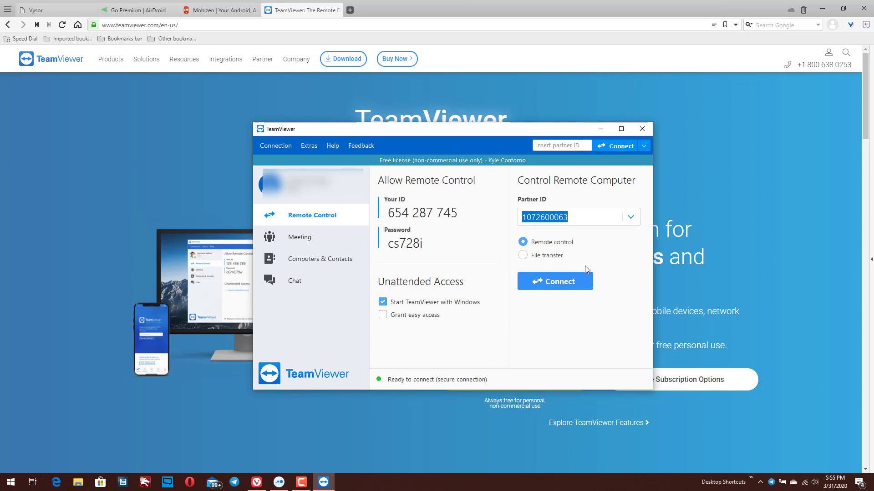
# Step: Connect to the phone and search its Play Store for 'teamviewer', scrolling the results
pyautogui.click(566, 284)
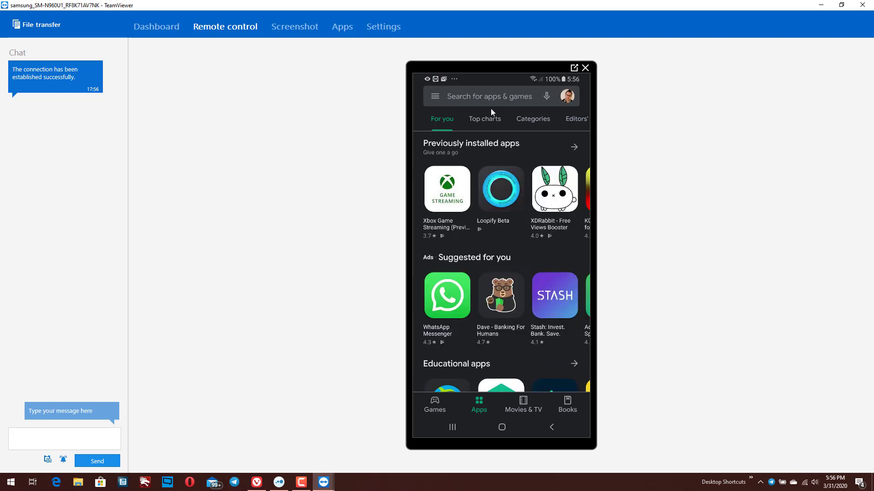
pyautogui.click(488, 100)
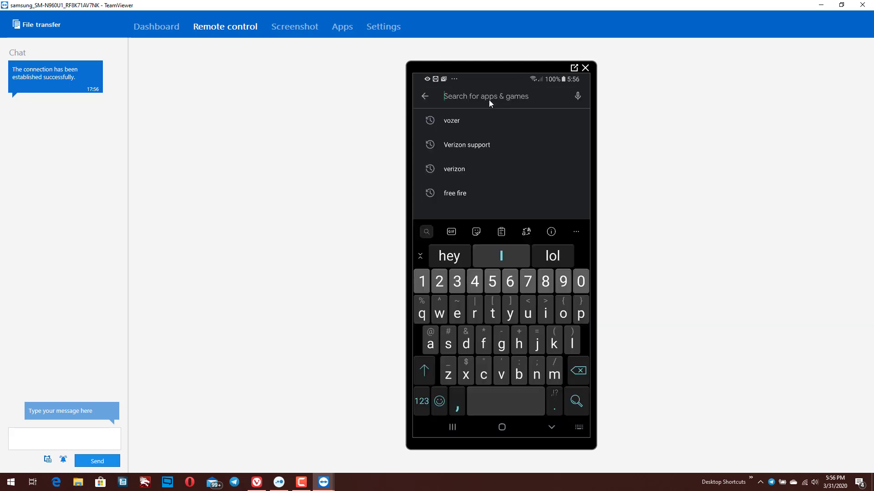
pyautogui.write('teamviewer')
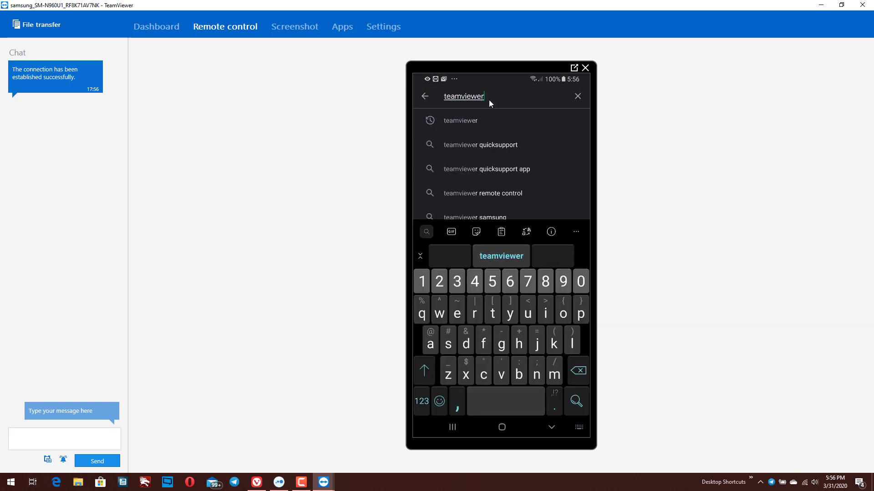
pyautogui.press('Return')
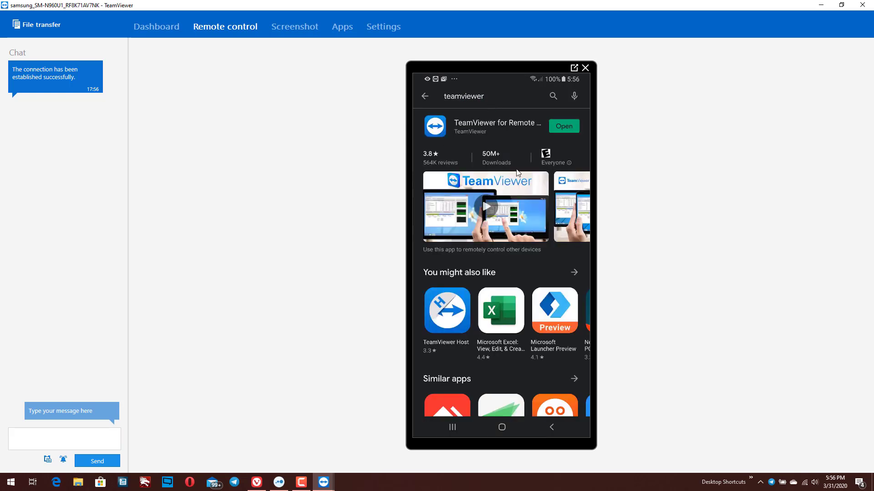
pyautogui.scroll(-10, 517, 172)
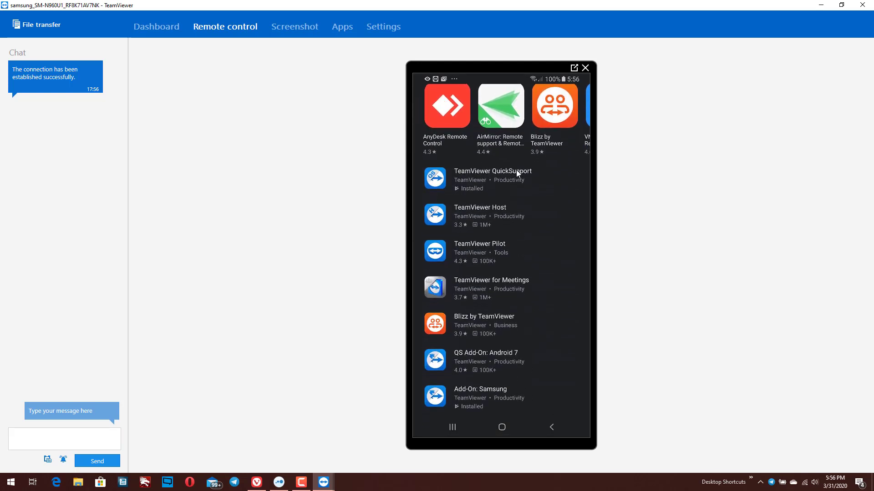
pyautogui.scroll(-10, 516, 189)
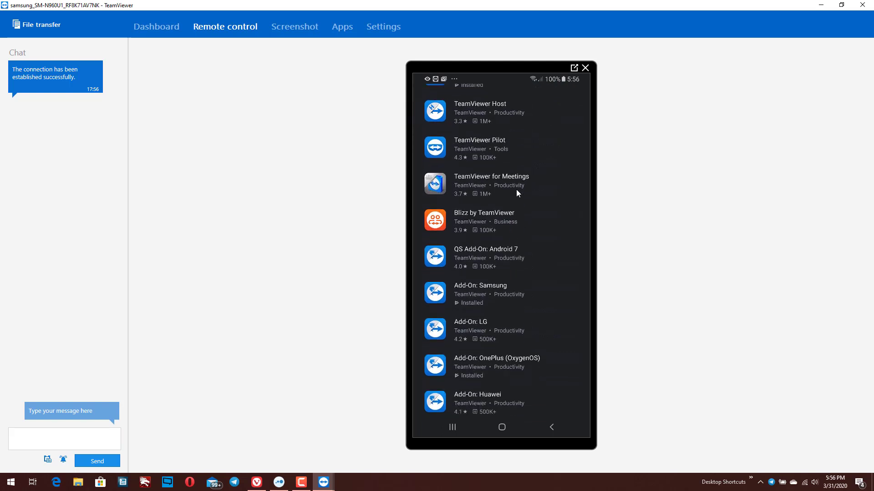
pyautogui.scroll(-10, 516, 190)
pyautogui.scroll(-10, 516, 189)
pyautogui.scroll(-5, 516, 186)
pyautogui.scroll(6, 516, 187)
pyautogui.scroll(10, 518, 173)
# Step: Replace the Play Store search with 'quicksupport' to find TeamViewer QuickSupport
pyautogui.click(556, 96)
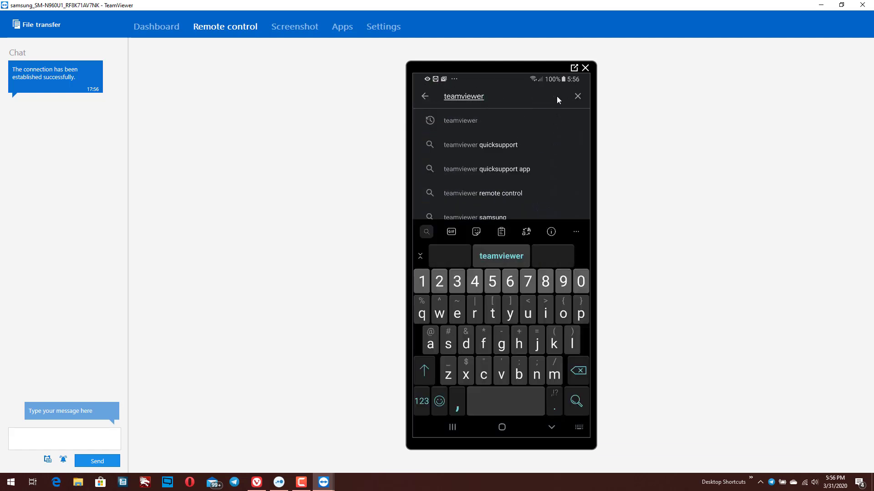
pyautogui.press('BackSpace')
pyautogui.press('BackSpace')
pyautogui.press('BackSpace')
pyautogui.press('BackSpace')
pyautogui.press('BackSpace')
pyautogui.press('BackSpace')
pyautogui.press('BackSpace')
pyautogui.press('BackSpace')
pyautogui.press('BackSpace')
pyautogui.press('BackSpace')
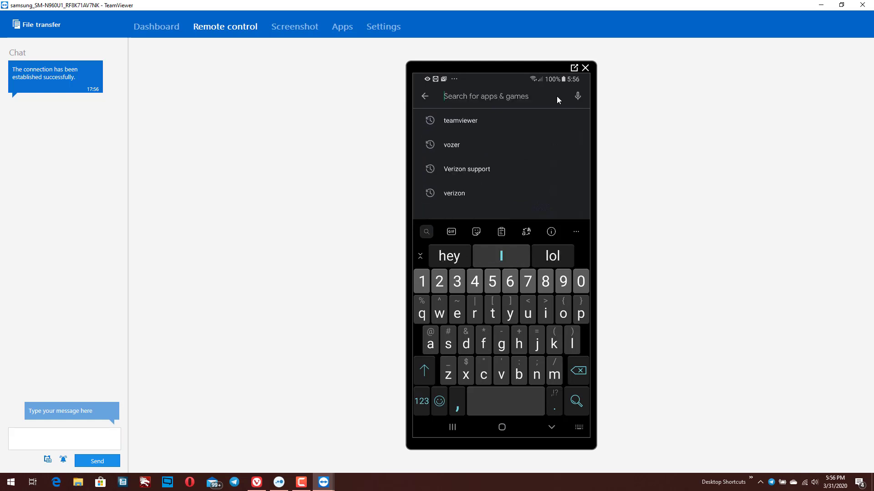
pyautogui.write('quicksuppor')
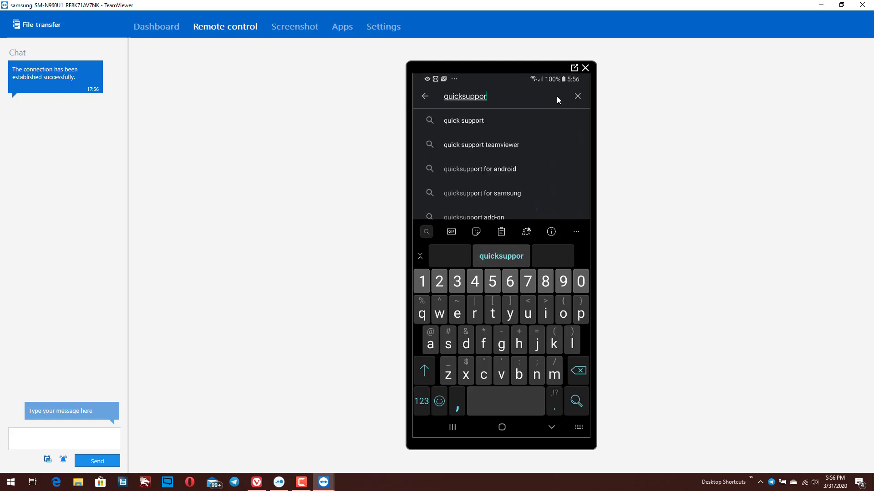
pyautogui.write('t')
pyautogui.press('Return')
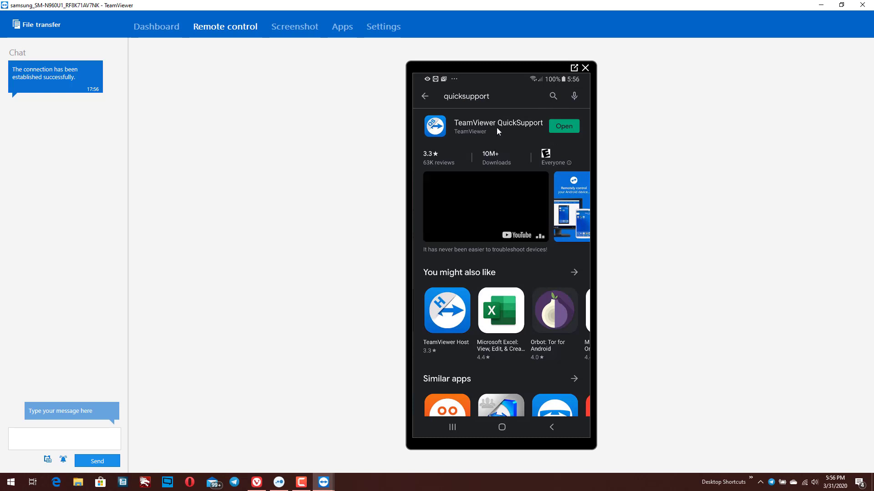
# Step: Open the TeamViewer QuickSupport app details on the phone and view a screenshot full-screen
pyautogui.click(497, 131)
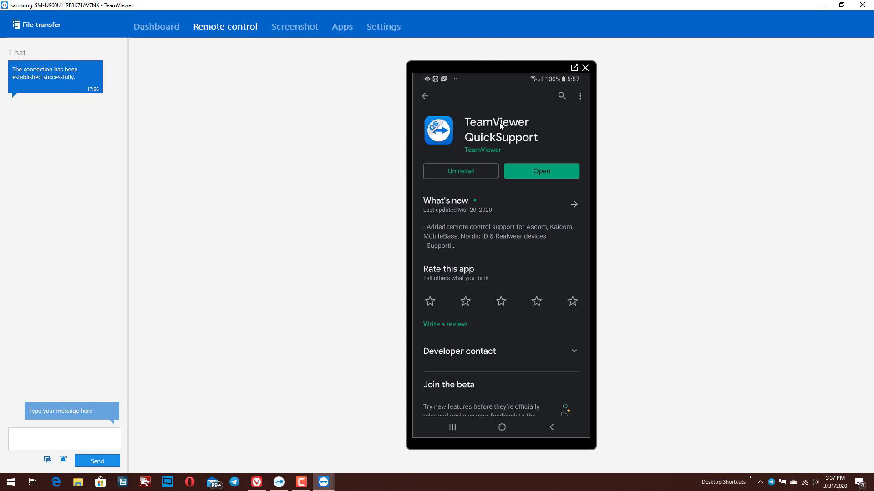
pyautogui.scroll(-3, 512, 203)
pyautogui.scroll(-5, 512, 209)
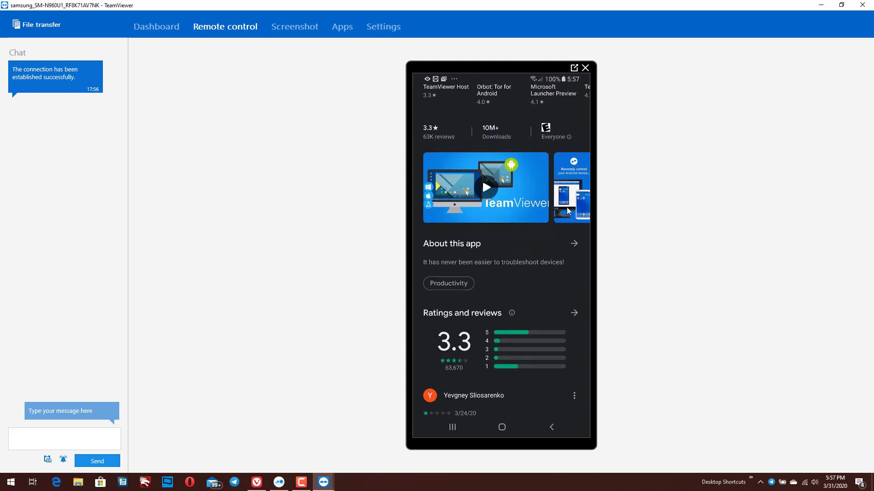
pyautogui.click(566, 204)
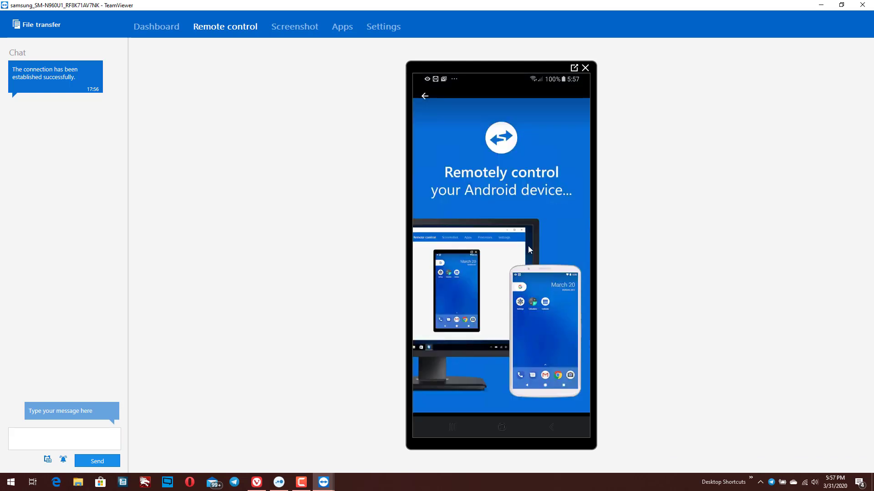
# Step: Flip through the feature slides, past Transfer files, and stop on 'Communicate via Chat'
pyautogui.press('Right')
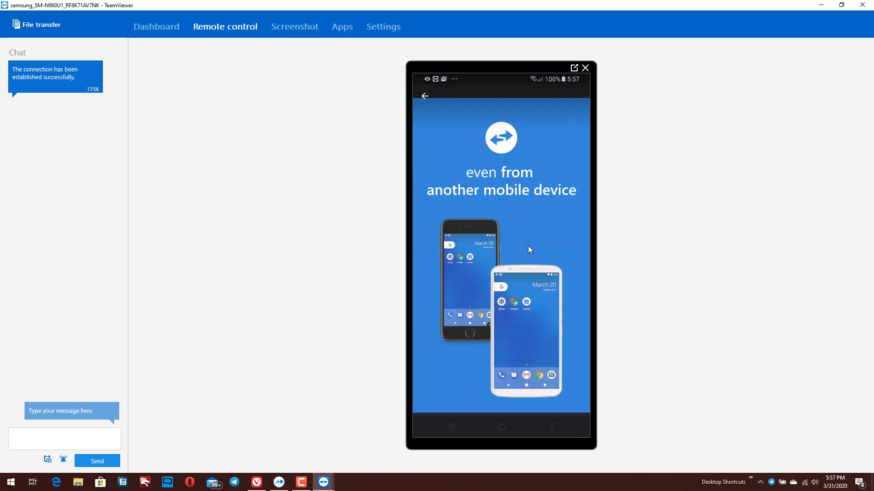
pyautogui.press('Right')
pyautogui.press('Right')
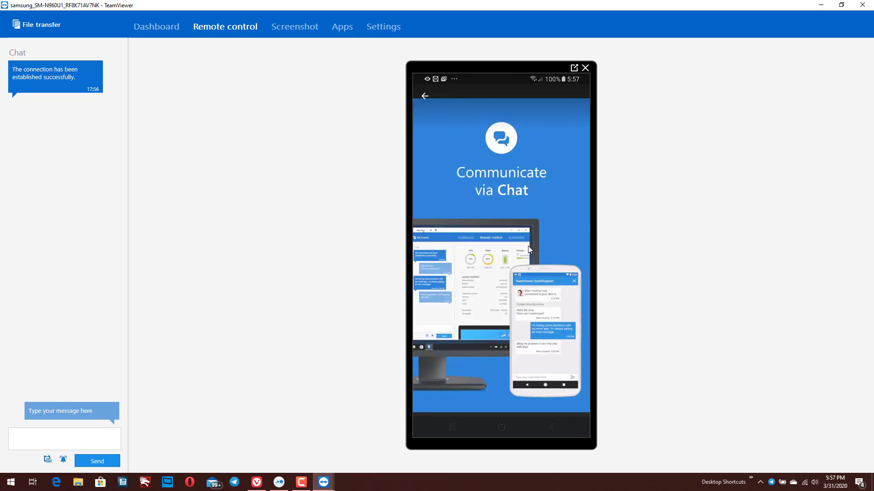
pyautogui.press('Left')
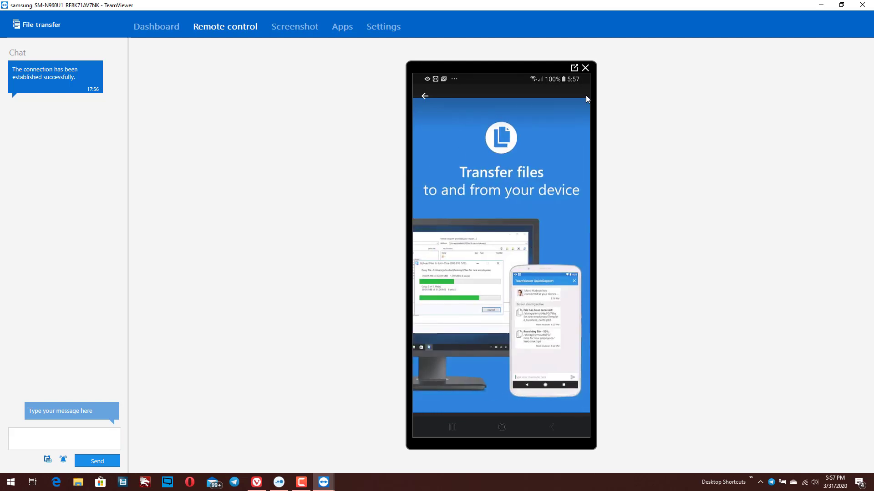
pyautogui.press('Left')
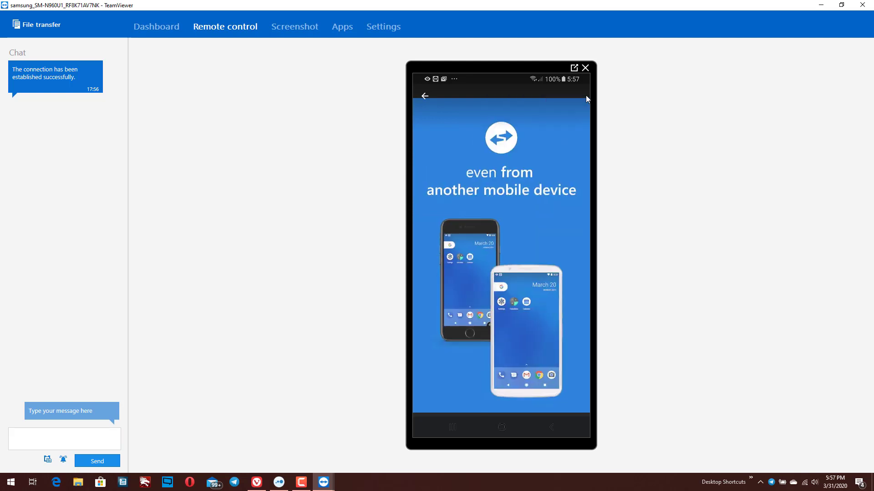
pyautogui.press('Right')
pyautogui.press('Right')
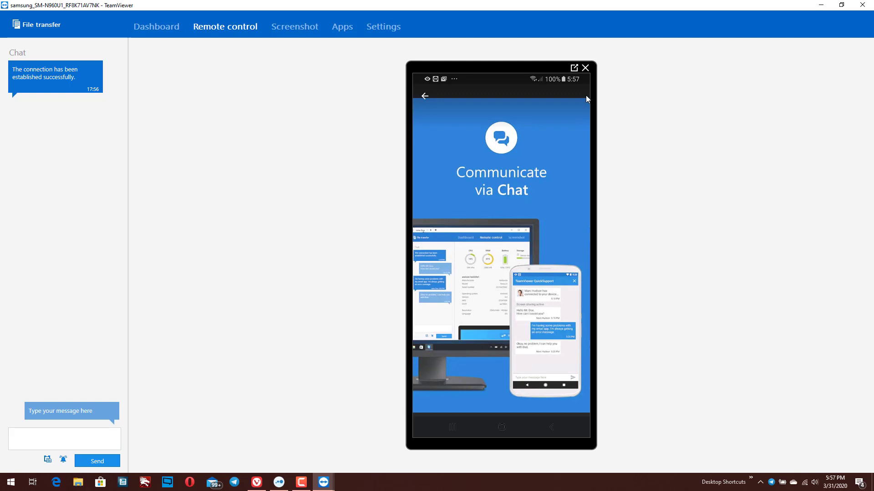
# Step: Move from the Screenshot and Remote control tabs to the Dashboard showing Android 9, RAM 55%, battery 100%
pyautogui.click(300, 26)
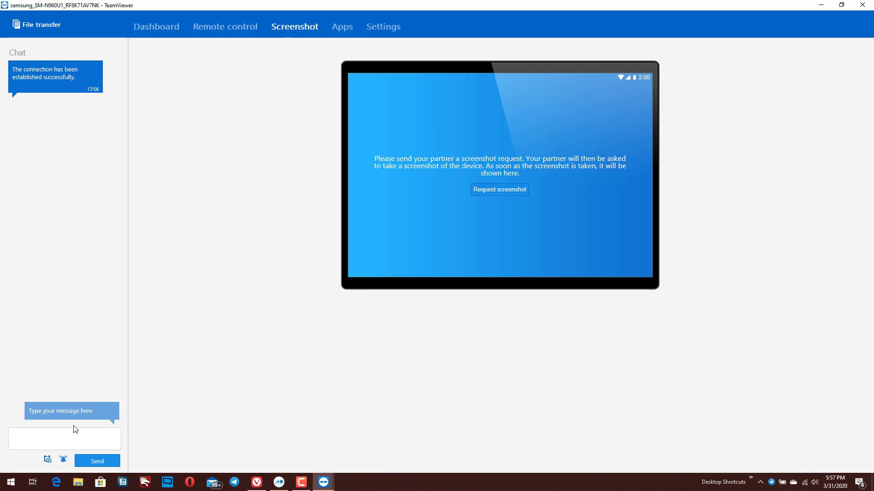
pyautogui.click(240, 25)
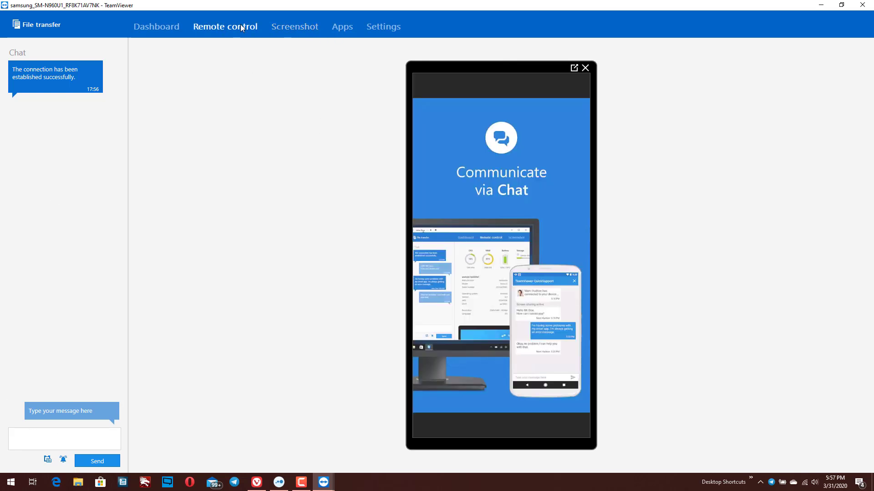
pyautogui.click(176, 25)
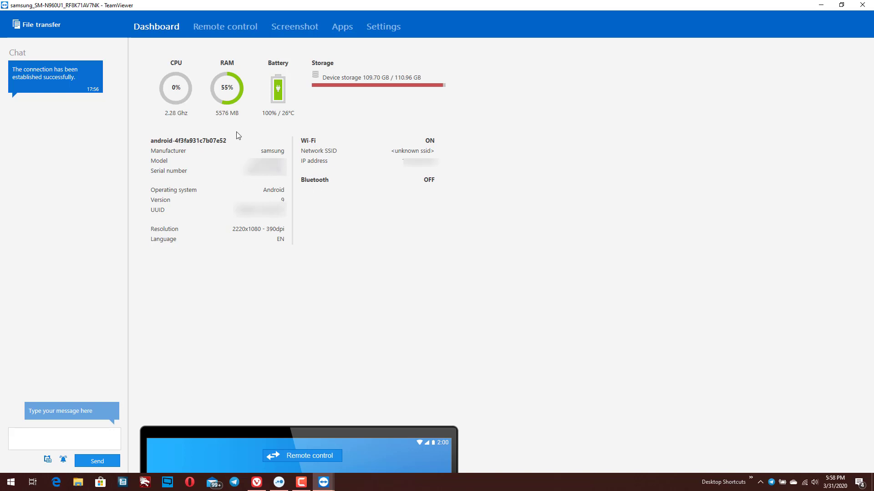
# Step: Pop the phone's remote control into its own window, browse View and Files & Extras, then go full screen
pyautogui.click(226, 33)
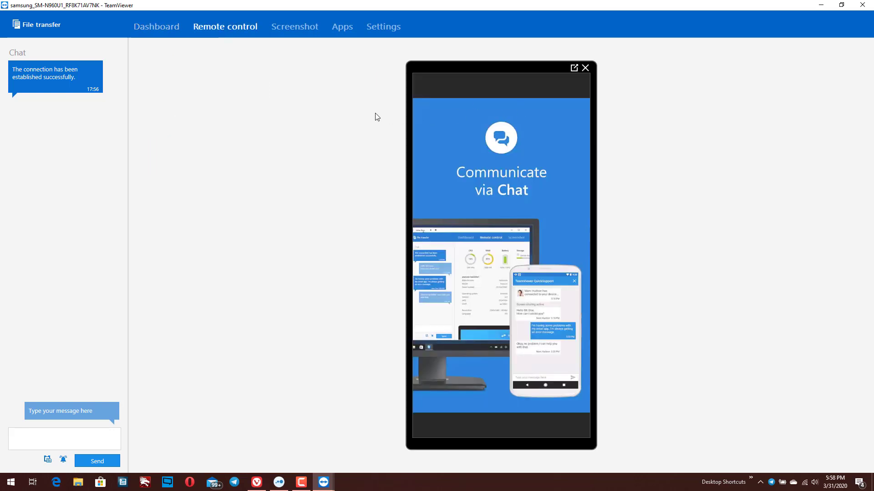
pyautogui.click(574, 68)
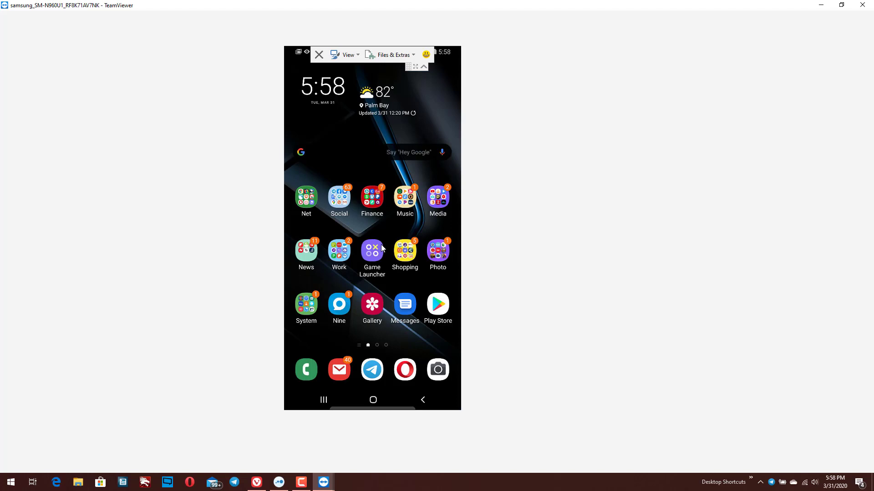
pyautogui.click(345, 55)
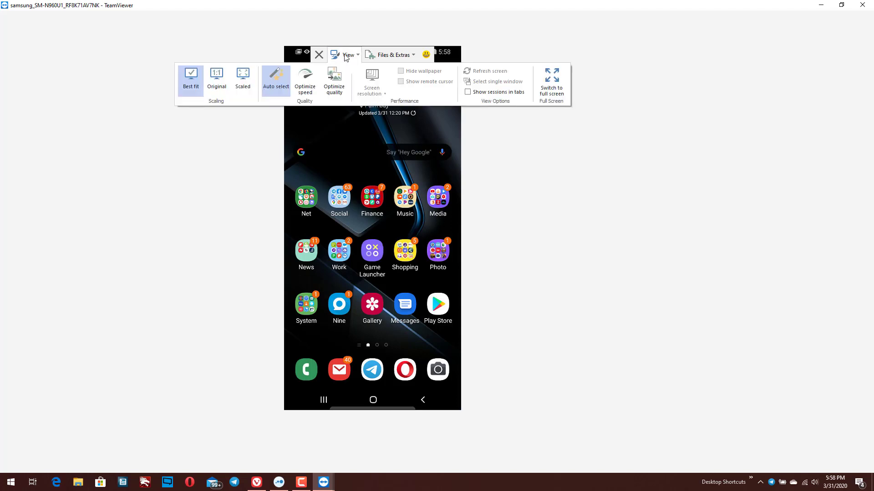
pyautogui.click(392, 56)
pyautogui.click(390, 56)
pyautogui.click(415, 67)
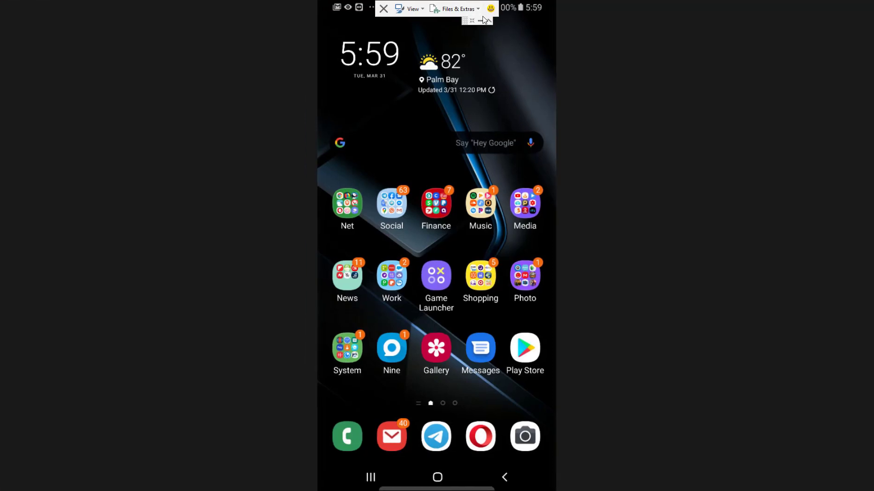
# Step: Minimize the session toolbar and drag it to the left out of the way
pyautogui.click(487, 23)
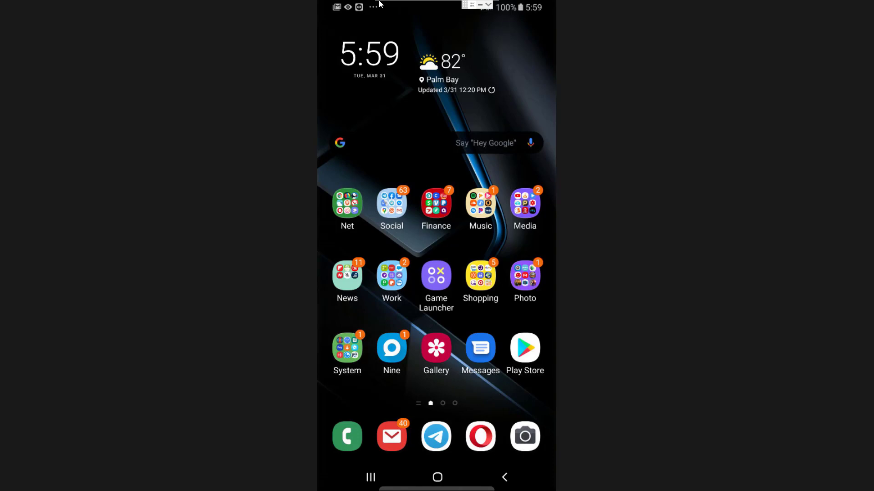
pyautogui.moveTo(469, 6); pyautogui.dragTo(382, 5)
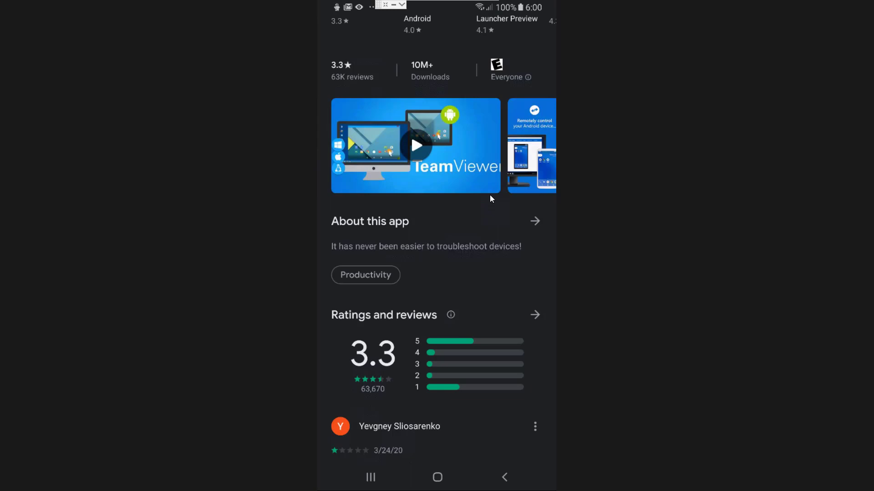
# Step: Scroll to the top of the Play Store page and return the phone to its home screen
pyautogui.scroll(10, 490, 197)
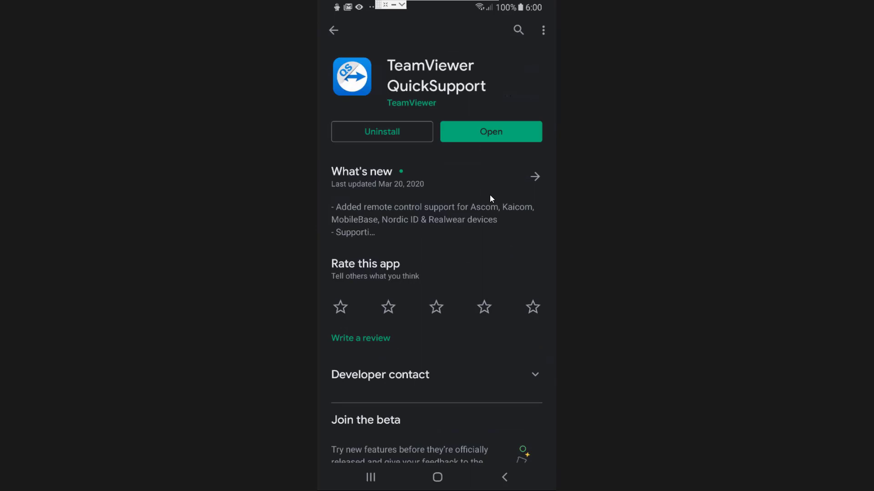
pyautogui.middleClick(489, 194)
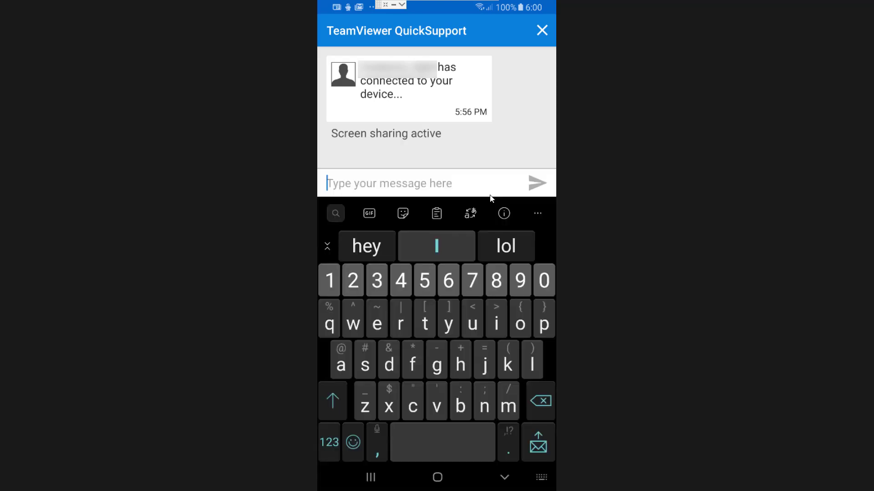
# Step: Send the chat message 'test', hide the keyboard, and bring up the 'Close connection?' prompt
pyautogui.write('twst')
pyautogui.press('Return')
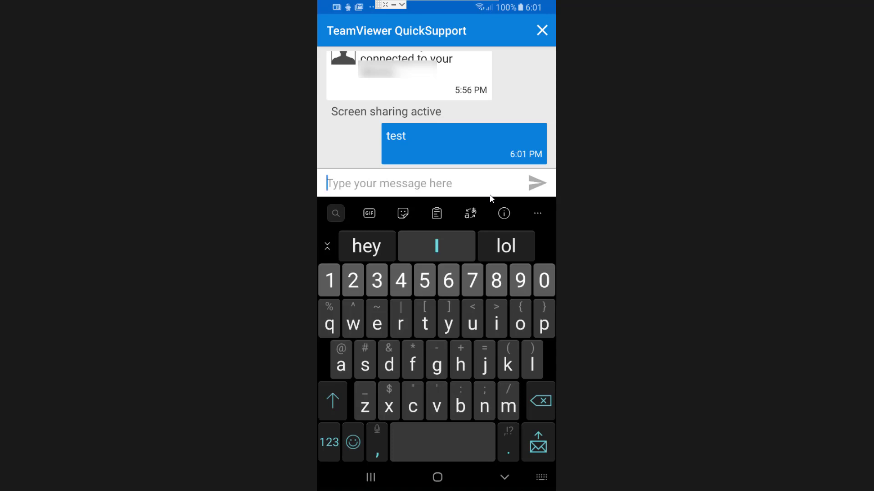
pyautogui.press('Escape')
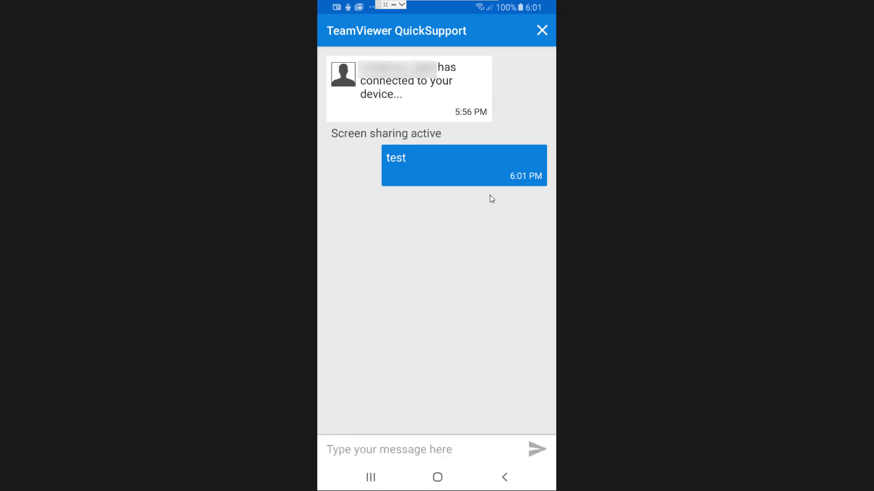
pyautogui.press('Escape')
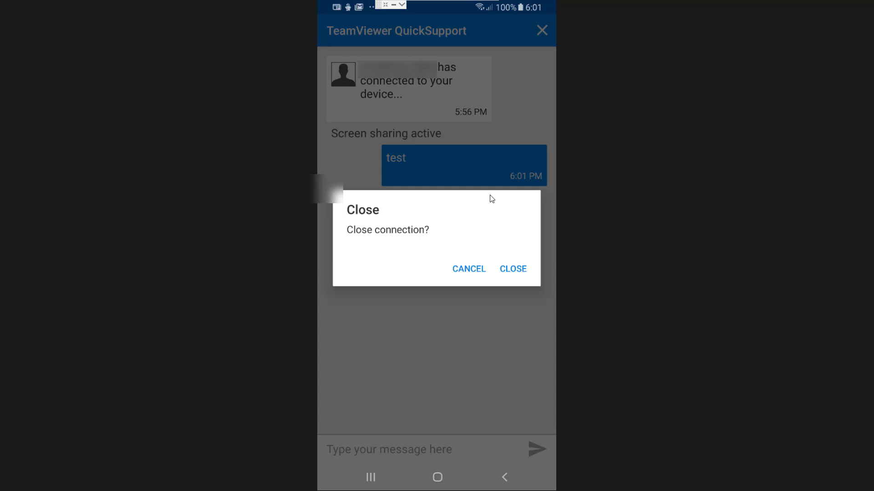
# Step: Confirm CLOSE on the 'Close connection?' prompt, leaving TeamViewer 'Ready to connect'
pyautogui.press('Return')
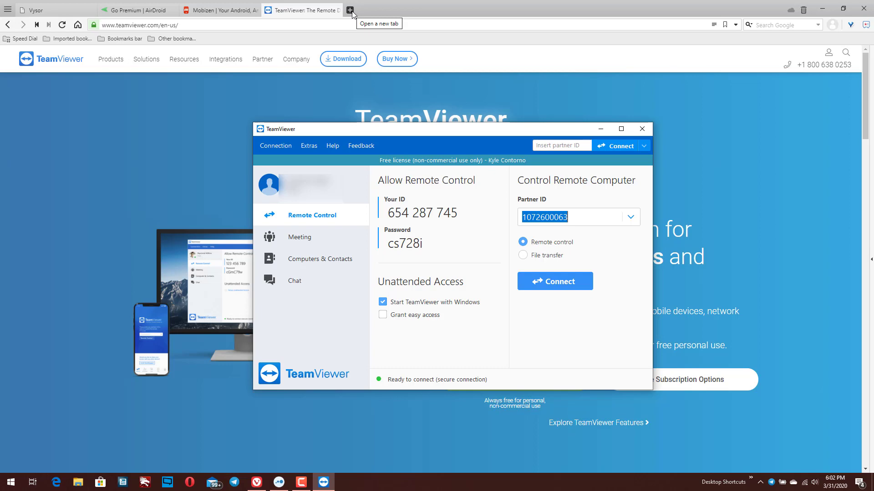
# Step: Open a new tab and load the Webull site by entering 'webull' in the address bar
pyautogui.click(350, 10)
pyautogui.write('webull.com/')
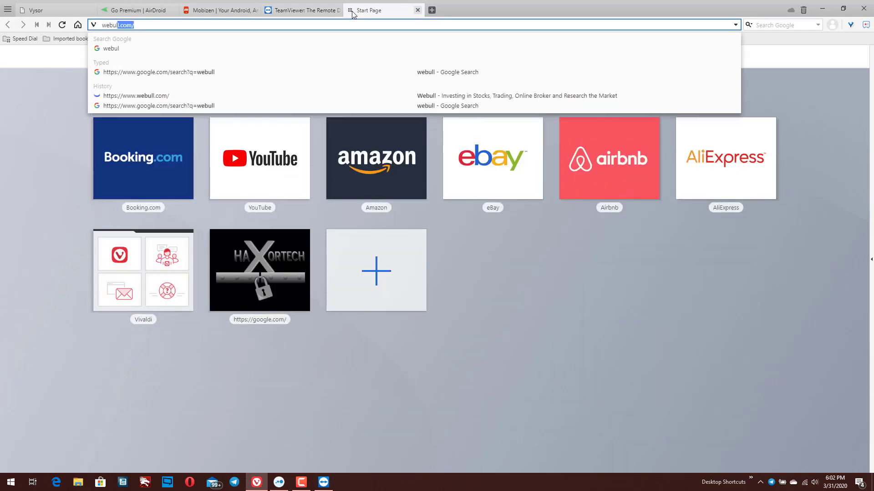
pyautogui.press('Return')
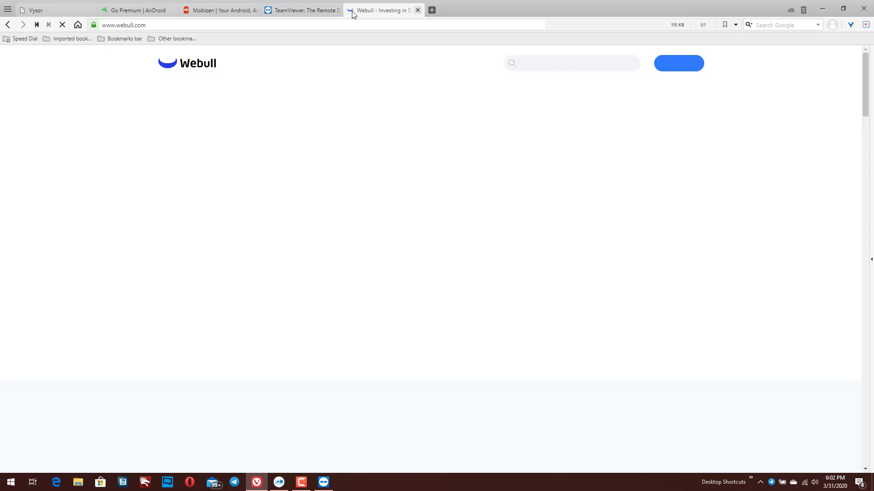